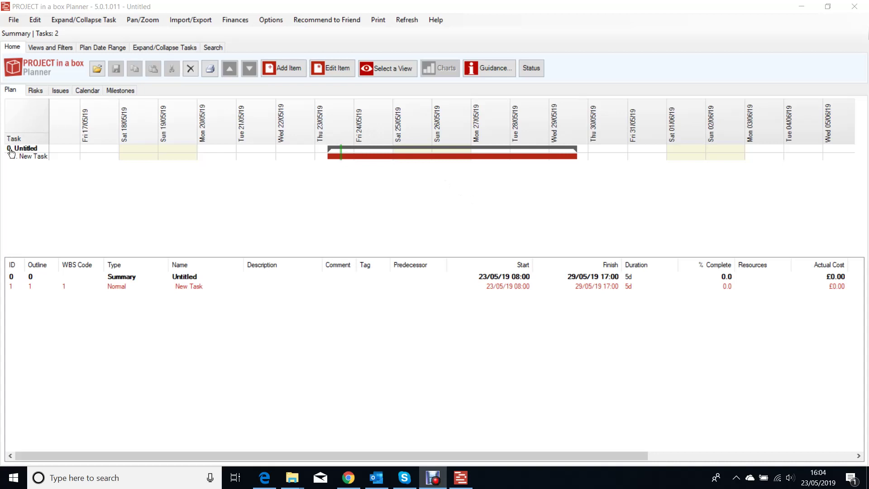
Make New Task a summary task, not placed under any other group.
click(368, 158)
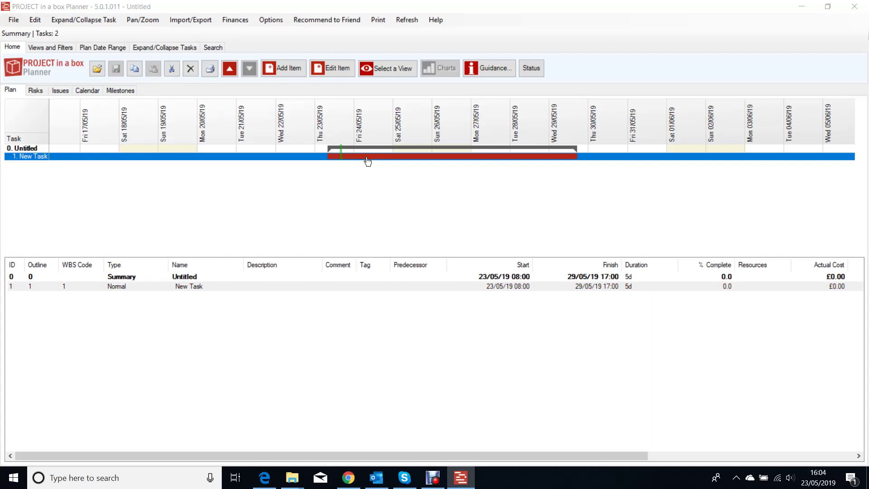
double_click(368, 160)
click(404, 194)
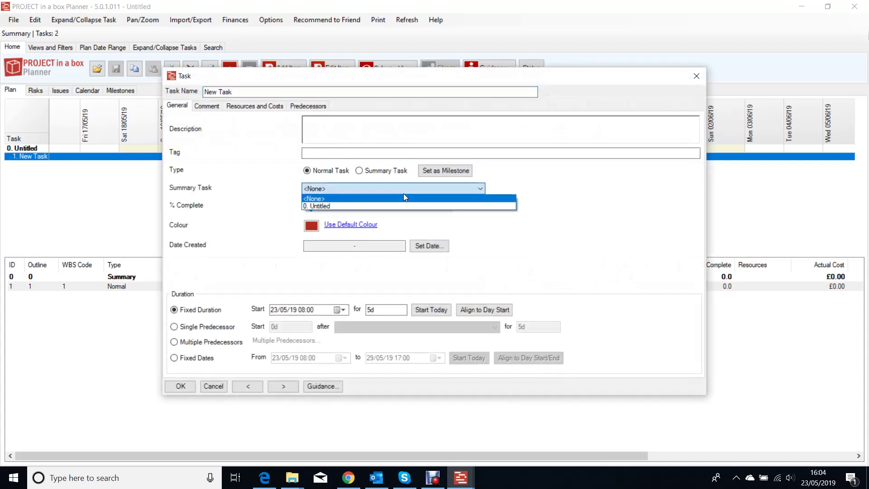
click(375, 173)
click(359, 171)
click(190, 386)
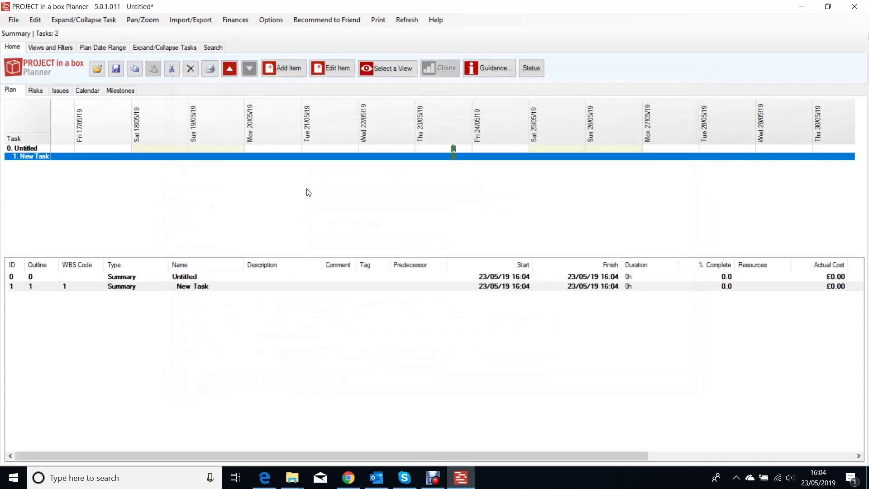
click(331, 193)
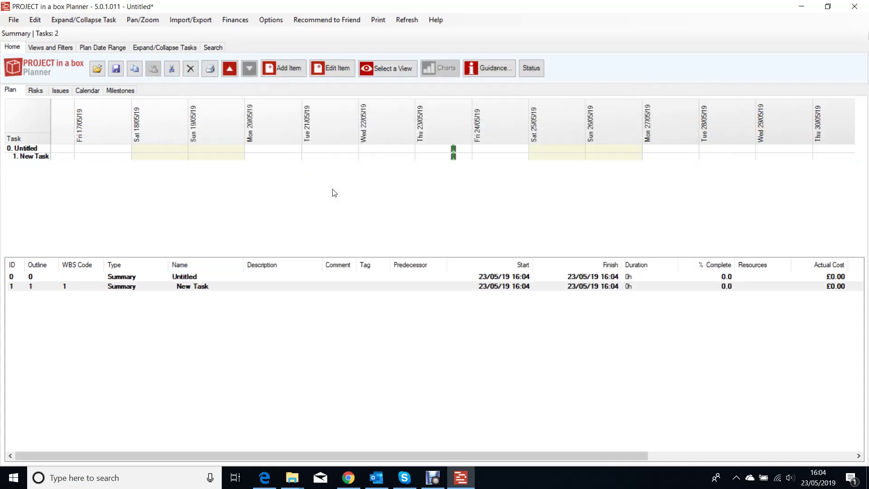
Add New Task 3 under New Task with a duration of 1d.
click(281, 67)
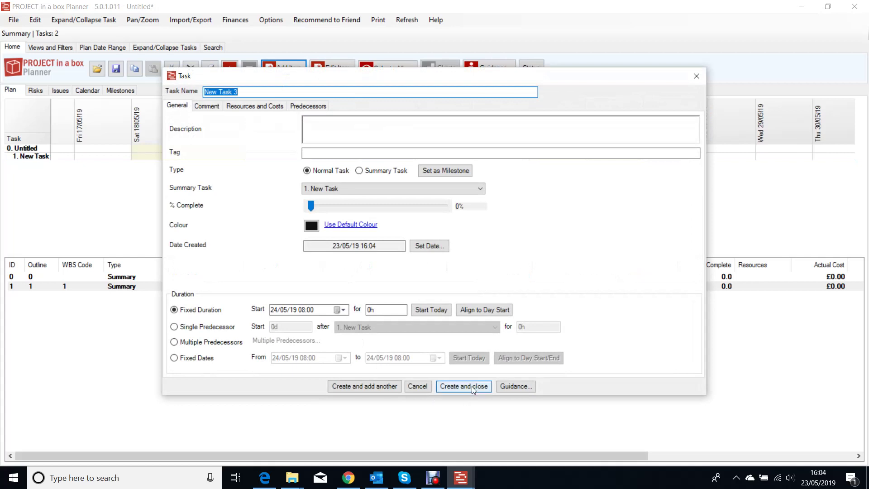
click(464, 386)
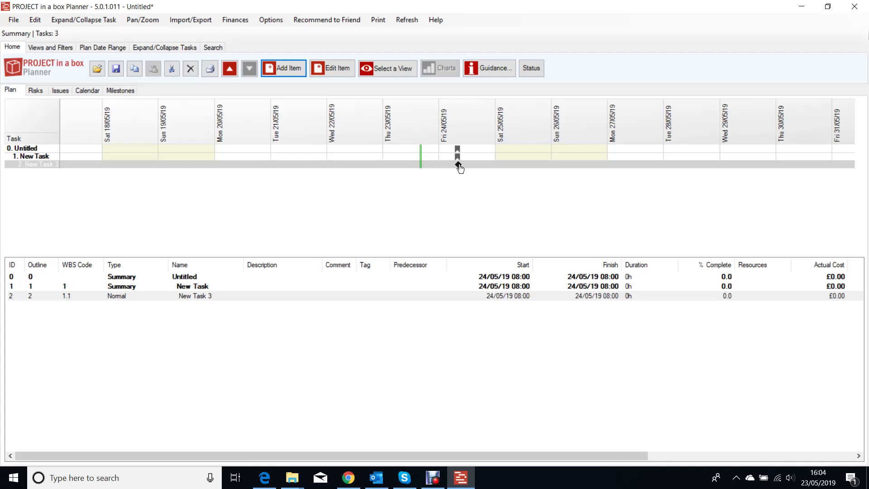
double_click(459, 165)
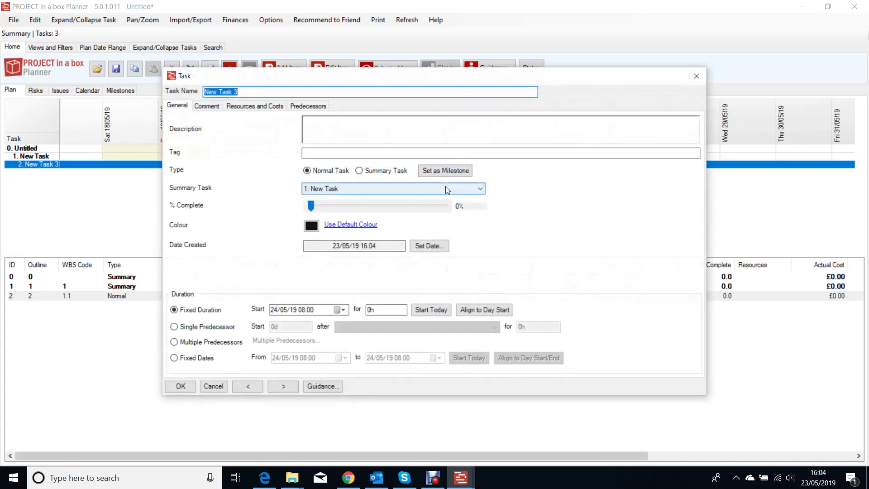
click(369, 310)
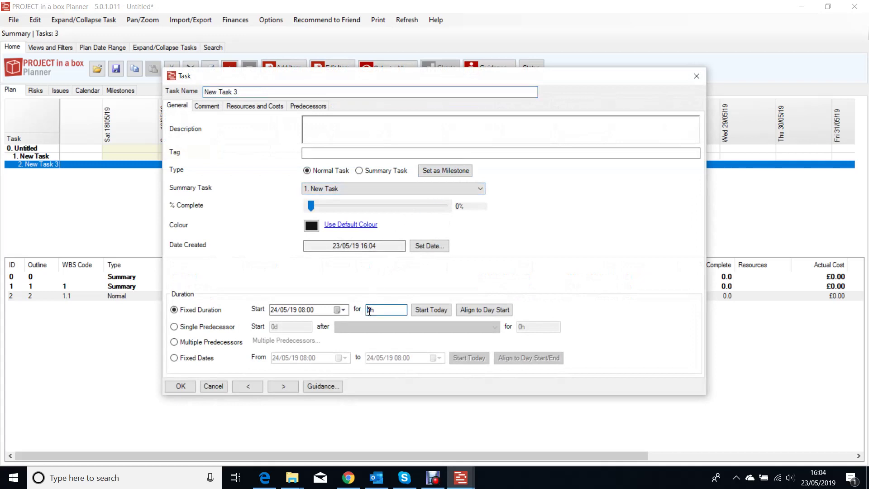
key(Delete)
text(1)
key(Delete)
text(d)
click(181, 386)
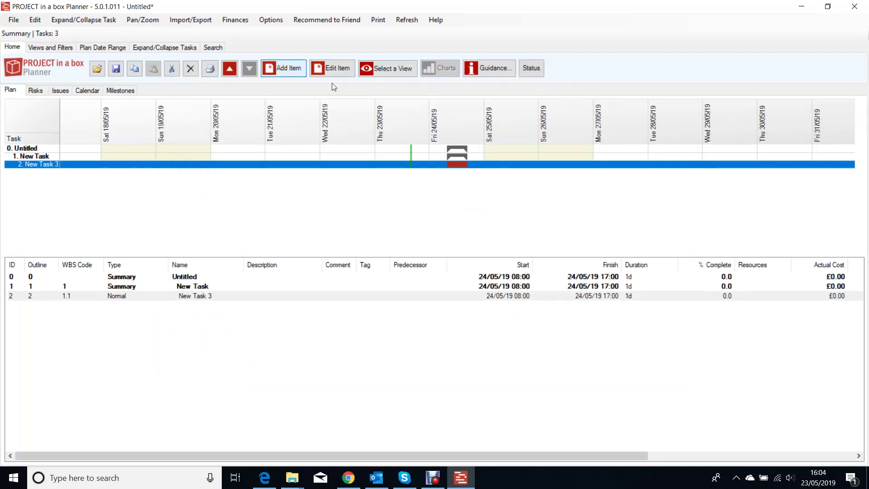
Add New Task 4 and New Task 5 as one-day subtasks of New Task.
click(283, 68)
click(456, 387)
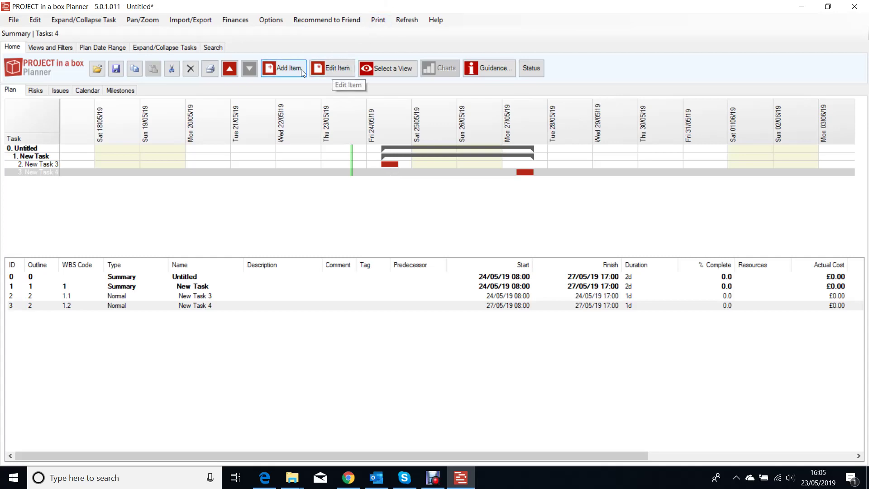
click(283, 68)
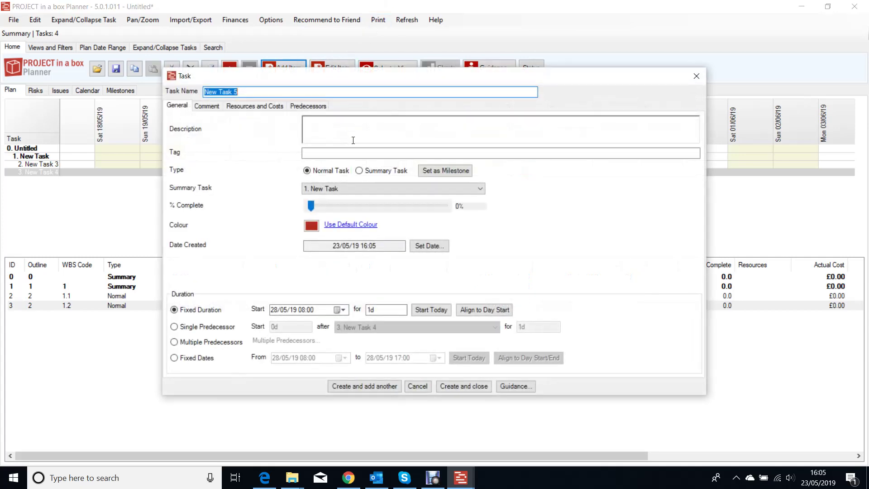
click(469, 387)
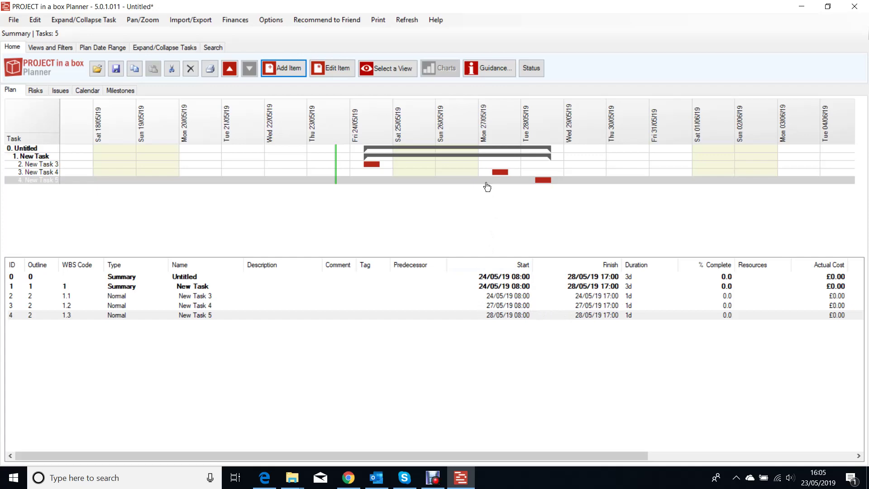
Change New Task 5's duration to 6h, then add New Task 6 to the group.
click(543, 181)
double_click(543, 182)
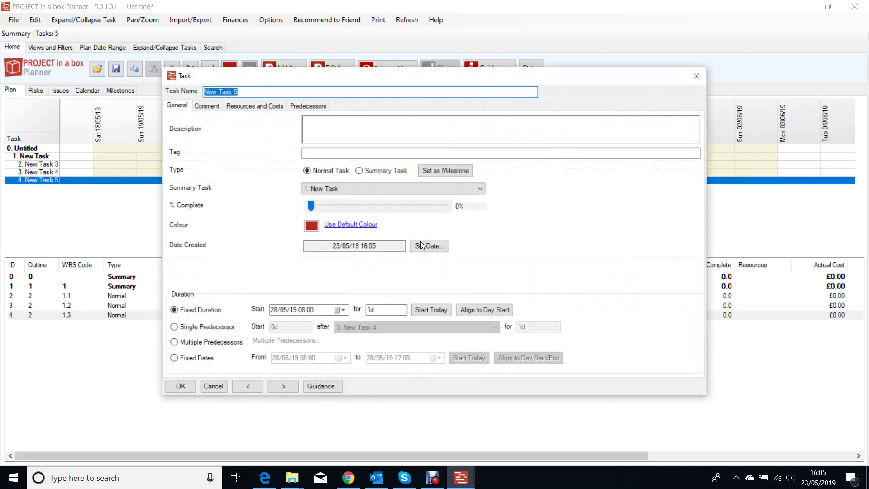
click(371, 310)
key(BackSpace)
key(BackSpace)
text(4)
key(BackSpace)
text(60d)
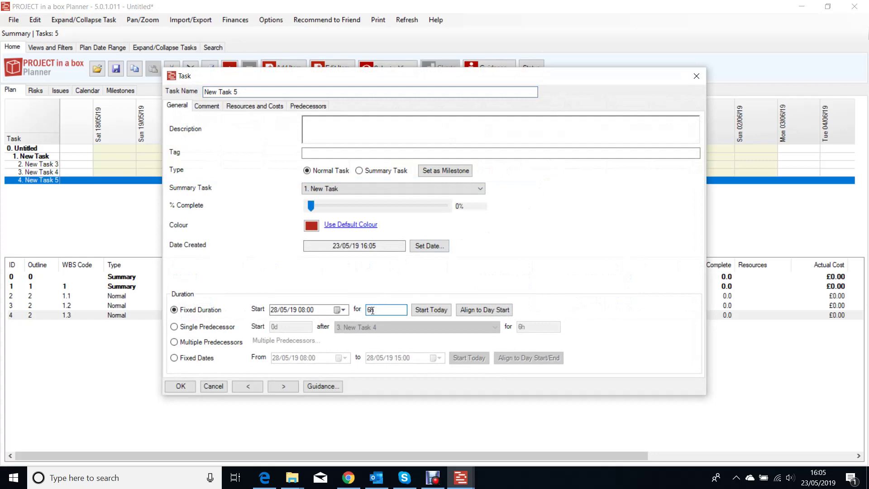
click(181, 385)
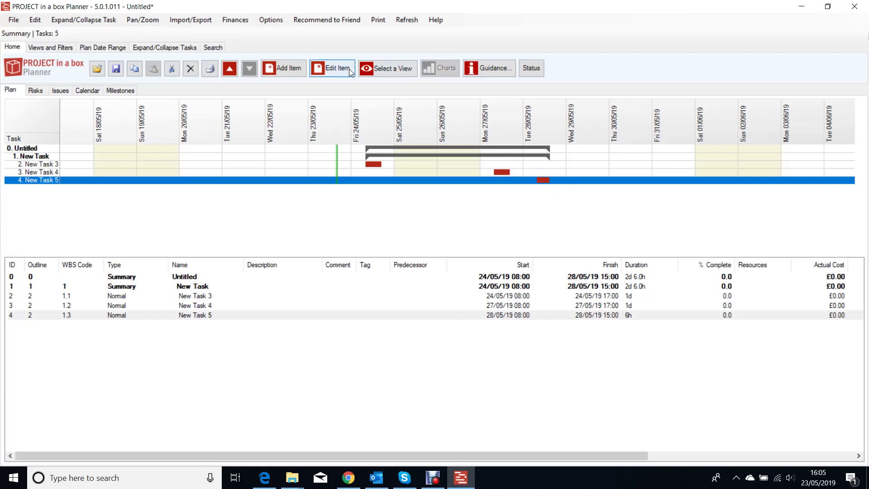
click(288, 67)
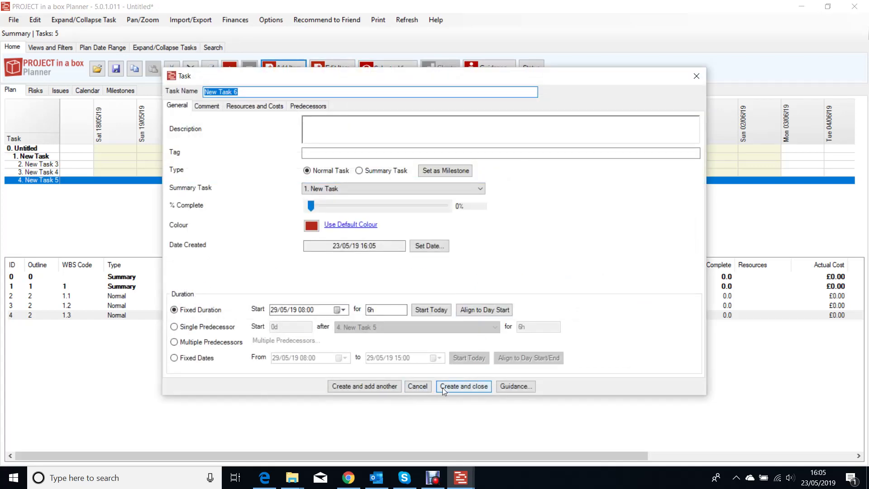
click(455, 386)
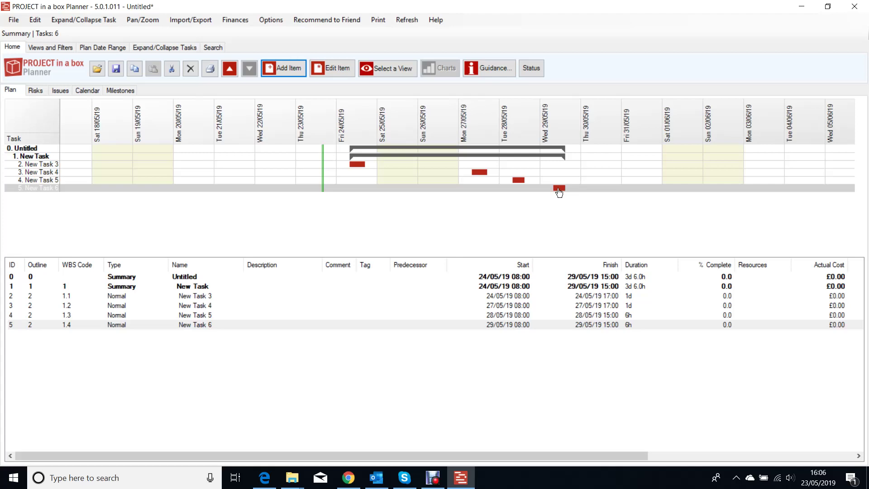
Give New Task 6 New Task 5 as its single predecessor with 0d lag.
double_click(560, 192)
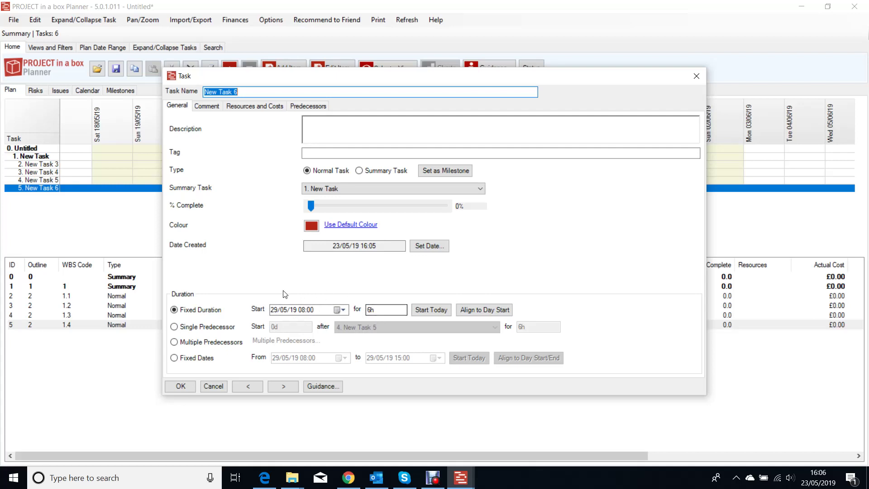
click(185, 330)
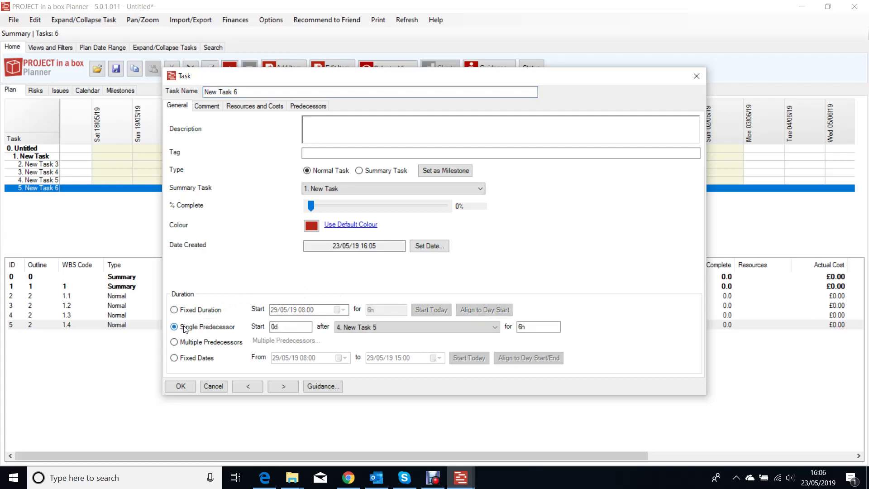
click(275, 328)
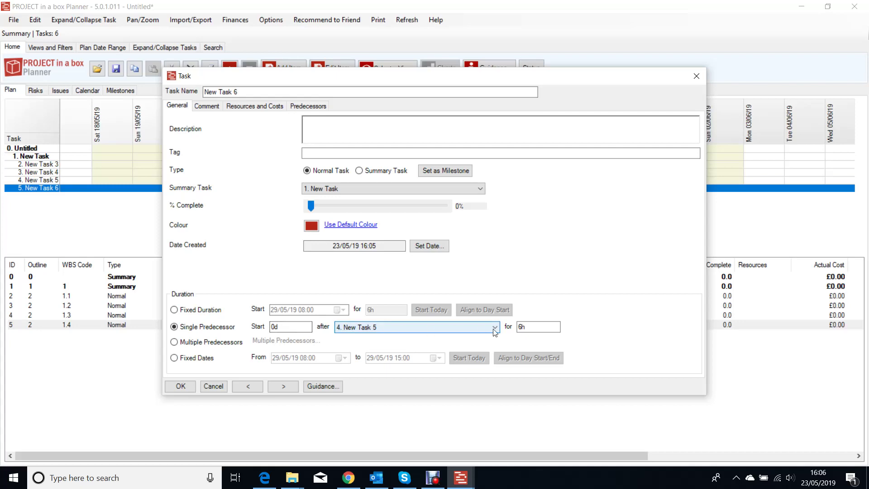
click(523, 327)
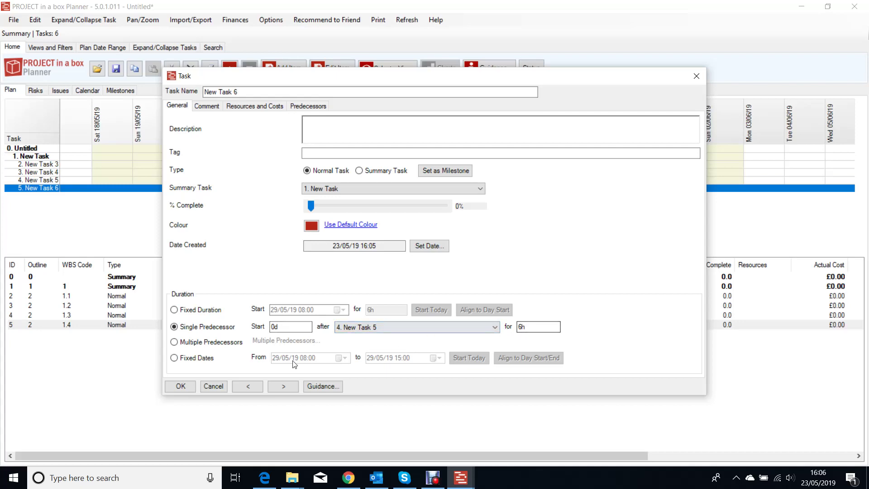
click(187, 386)
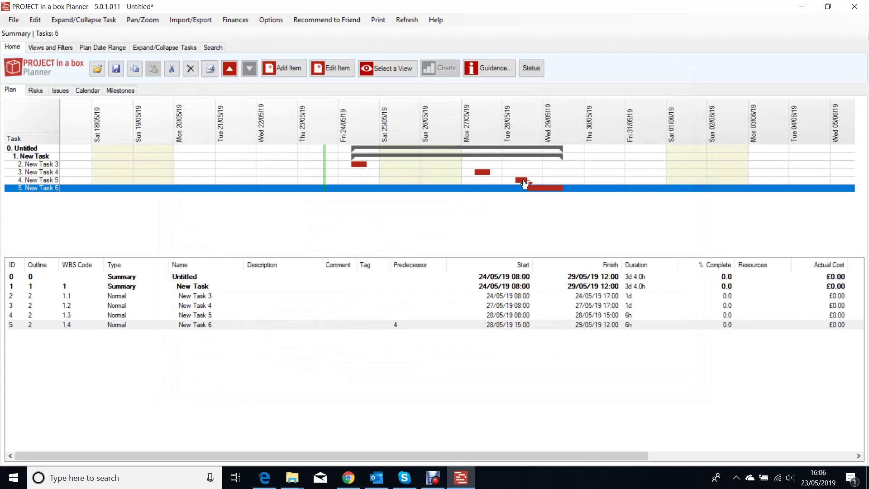
click(526, 315)
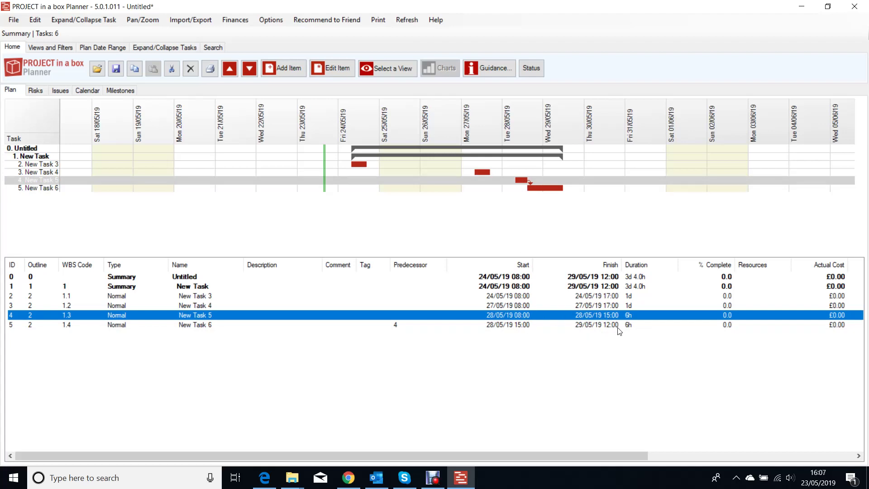
Lengthen New Task 5 to 3d, pushing New Task 6 to 31/05/19.
double_click(523, 183)
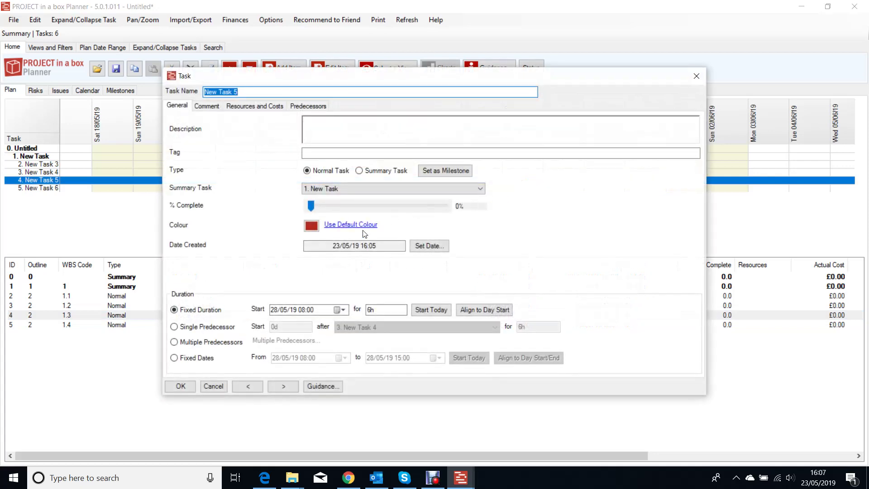
double_click(366, 311)
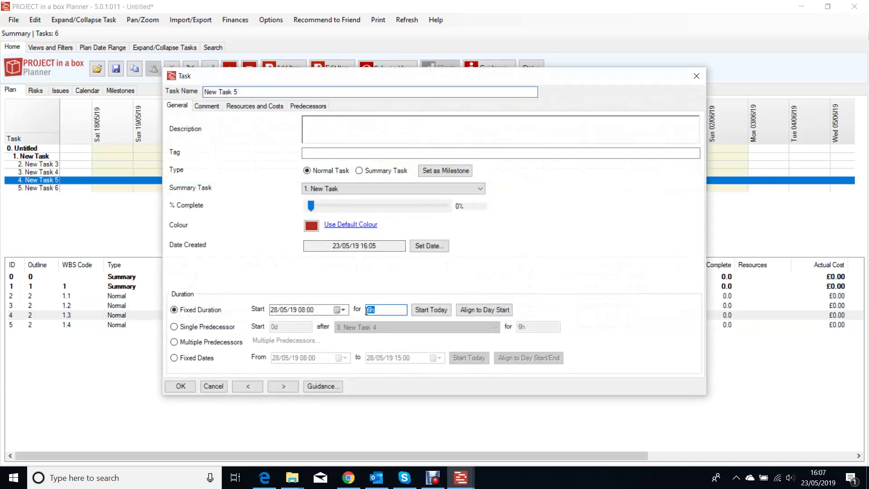
text(3d)
click(180, 386)
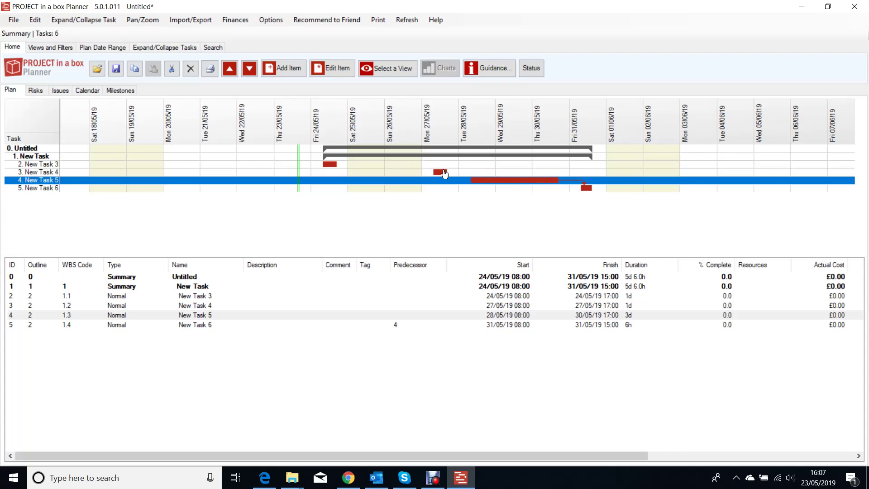
Set New Task 3 as a milestone.
double_click(335, 169)
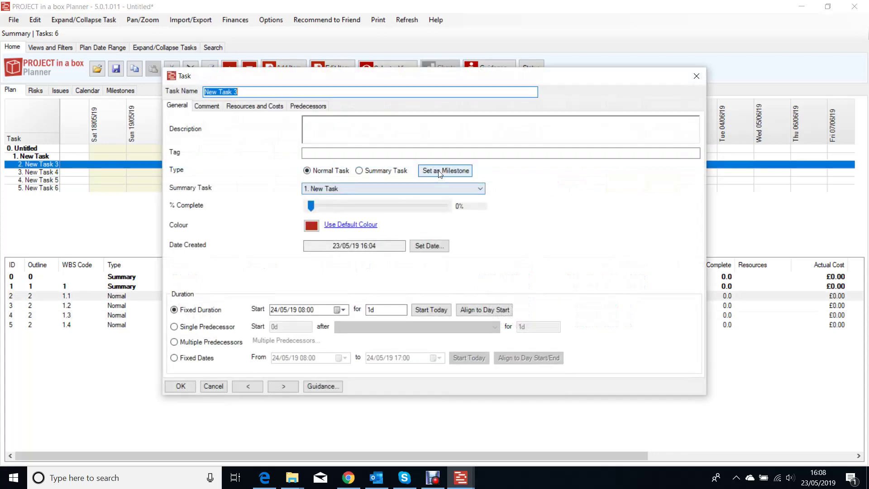
click(446, 170)
click(184, 386)
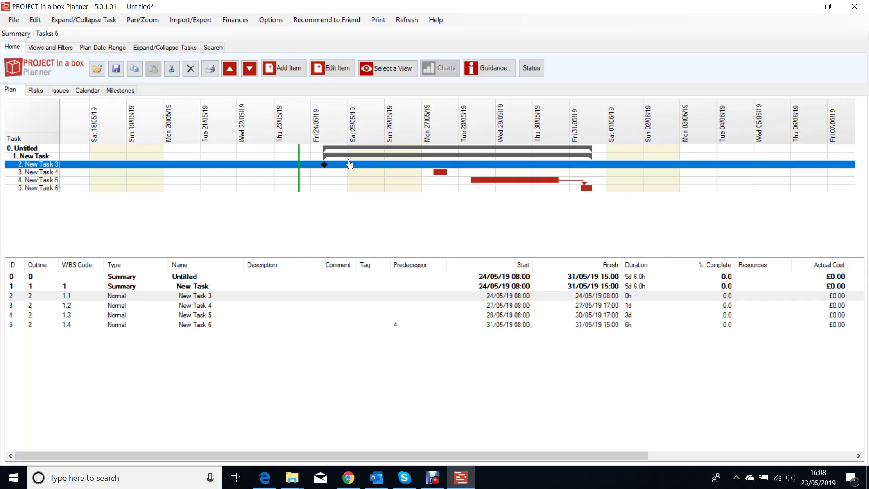
Make New Task 4 start 5d after its single predecessor New Task 3.
double_click(442, 172)
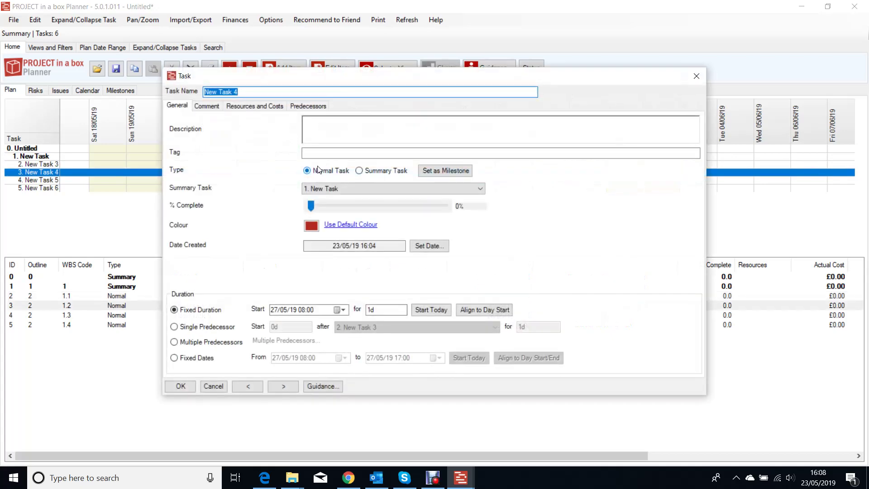
drag(361, 79, 437, 116)
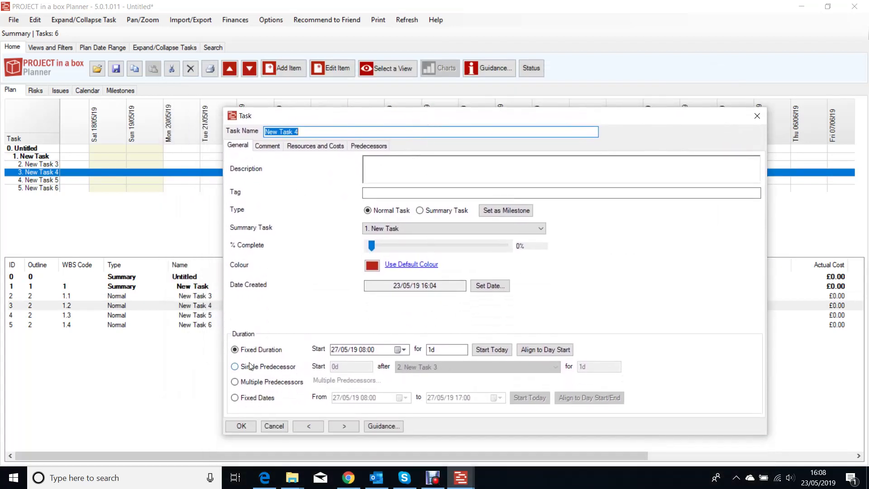
click(234, 367)
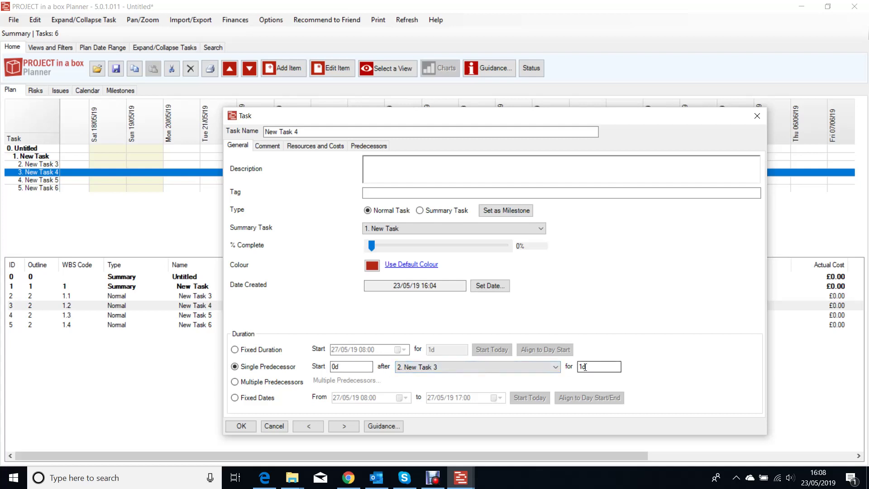
click(348, 369)
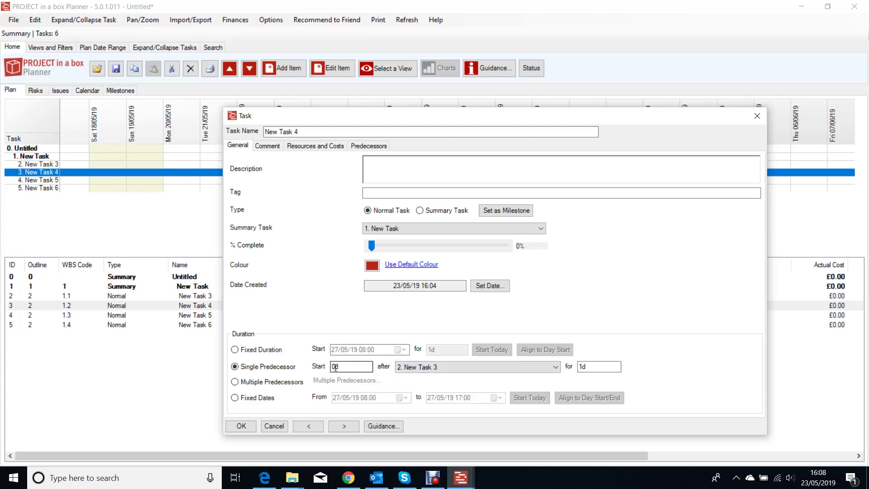
click(241, 426)
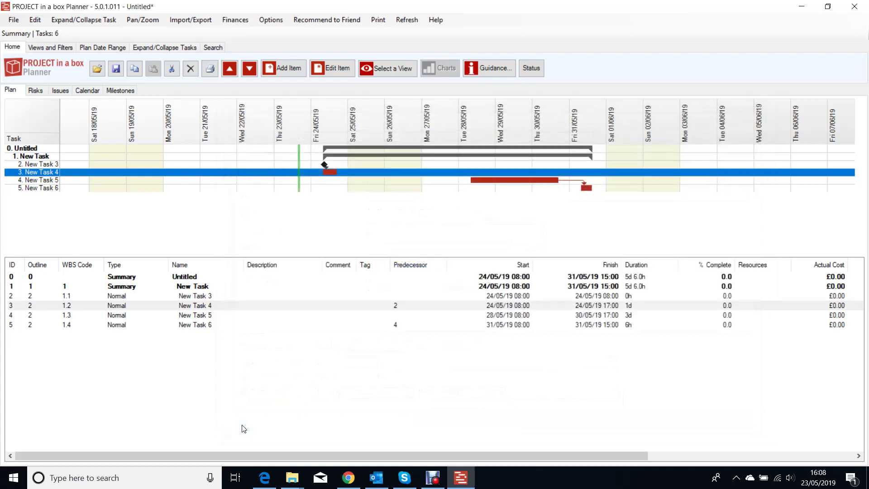
double_click(328, 178)
click(334, 367)
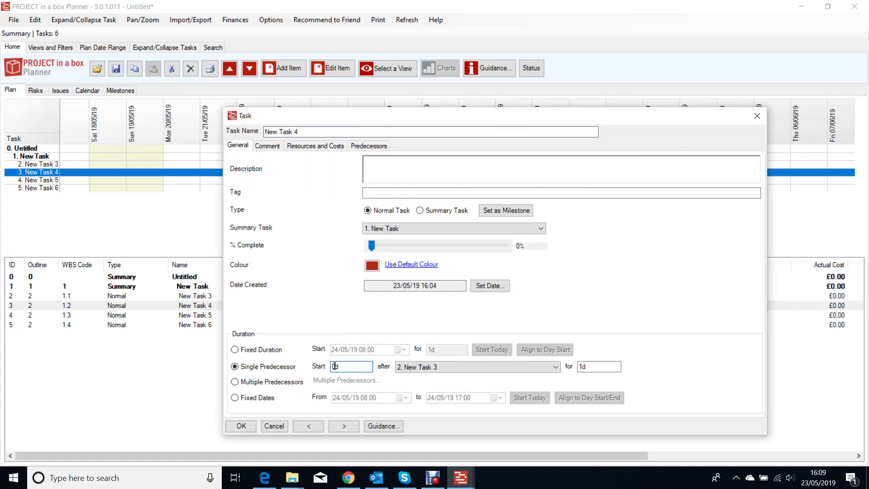
key(Delete)
text(5)
click(248, 428)
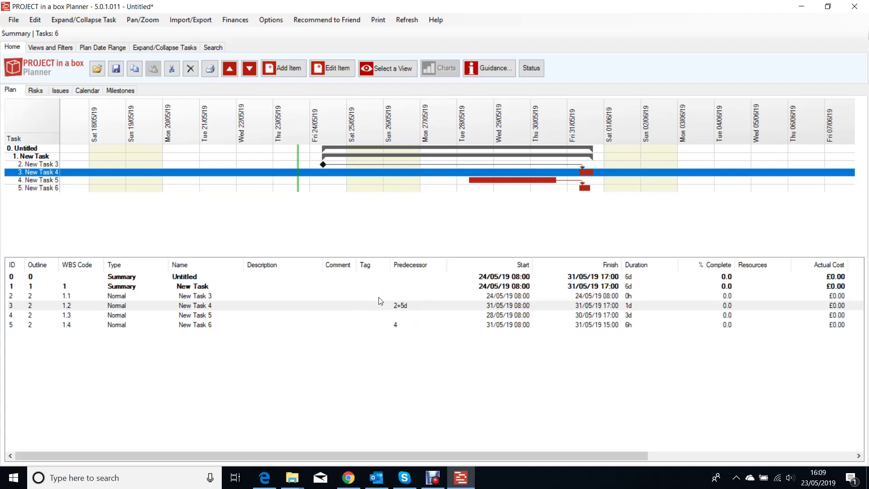
Select New Task 6 and New Task 4 in the chart to check the schedule.
click(396, 328)
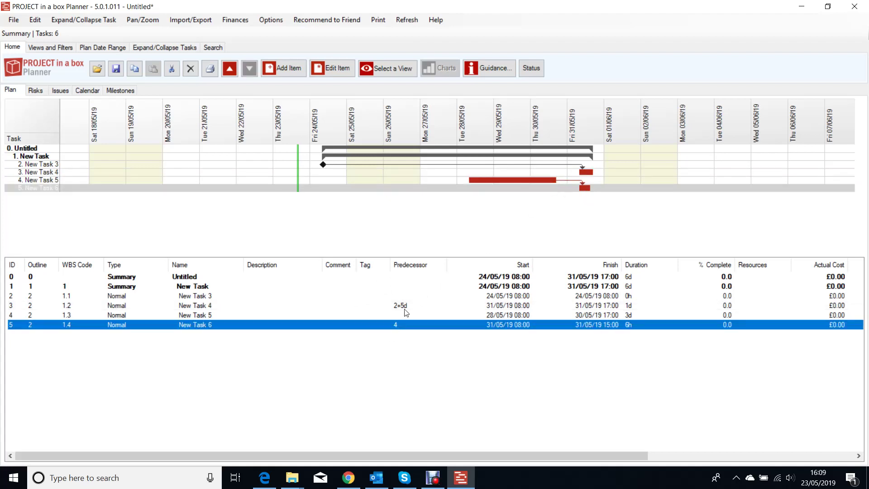
click(584, 173)
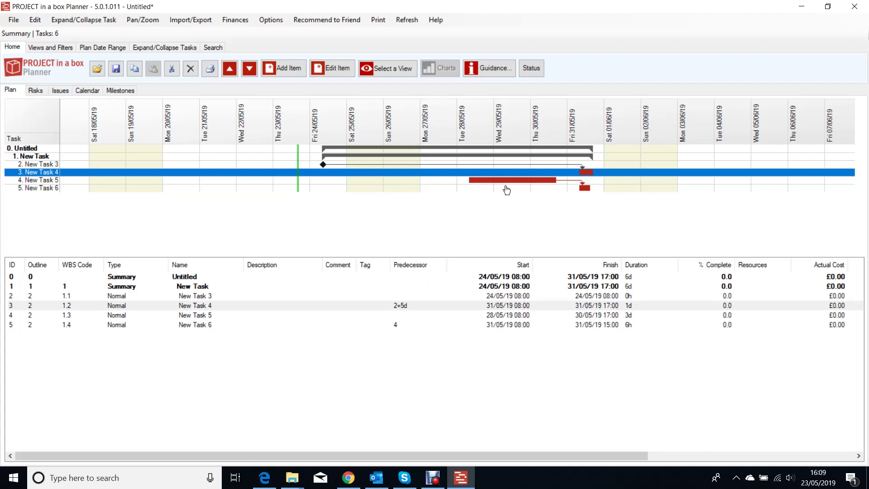
click(587, 189)
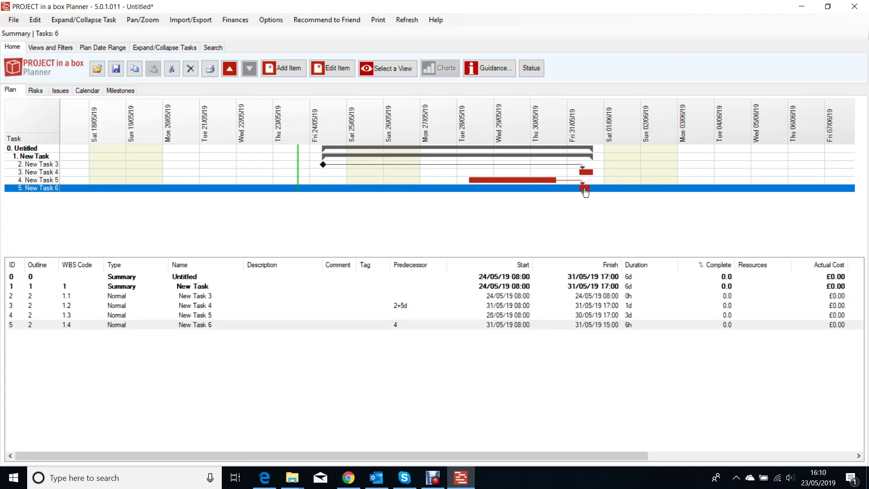
Add New Task 7, a 6h subtask on 03/06/19.
click(581, 224)
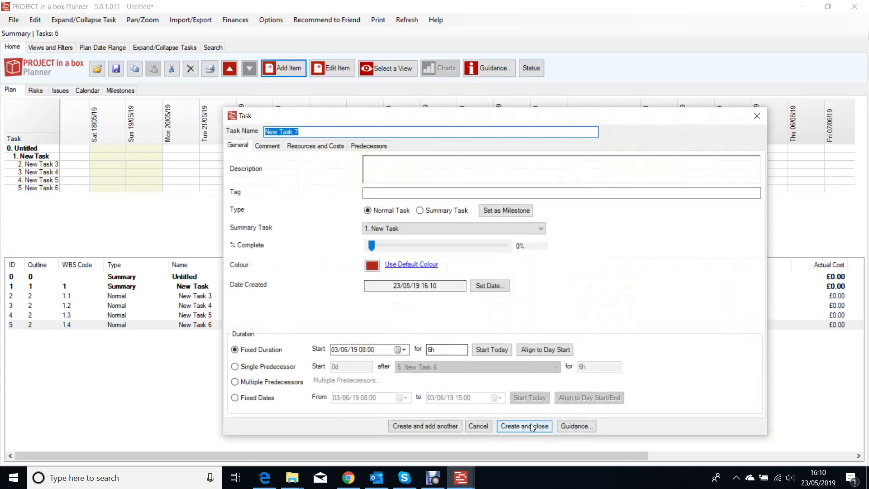
click(532, 427)
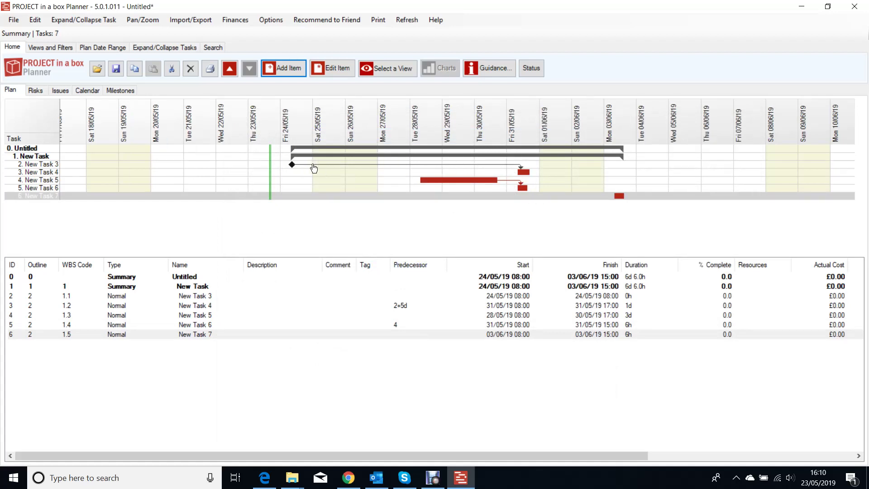
Switch New Task 7 to Multiple Predecessors and open its predecessor list.
double_click(620, 197)
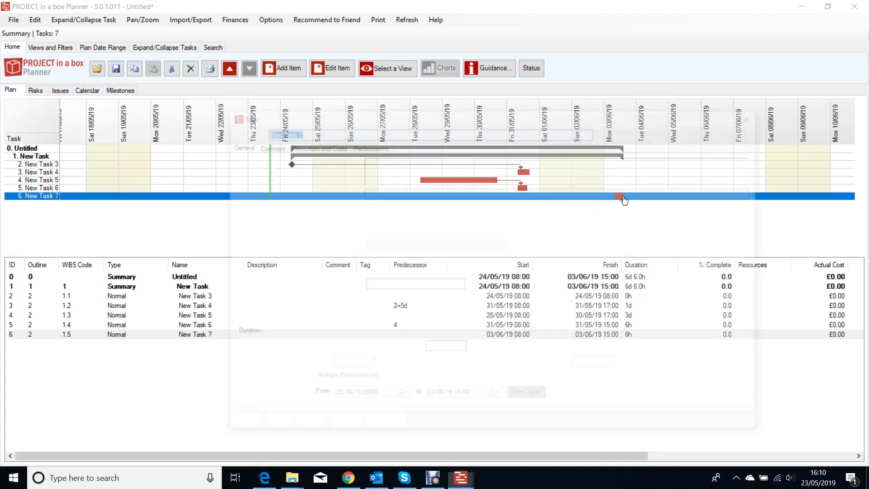
drag(510, 117, 573, 191)
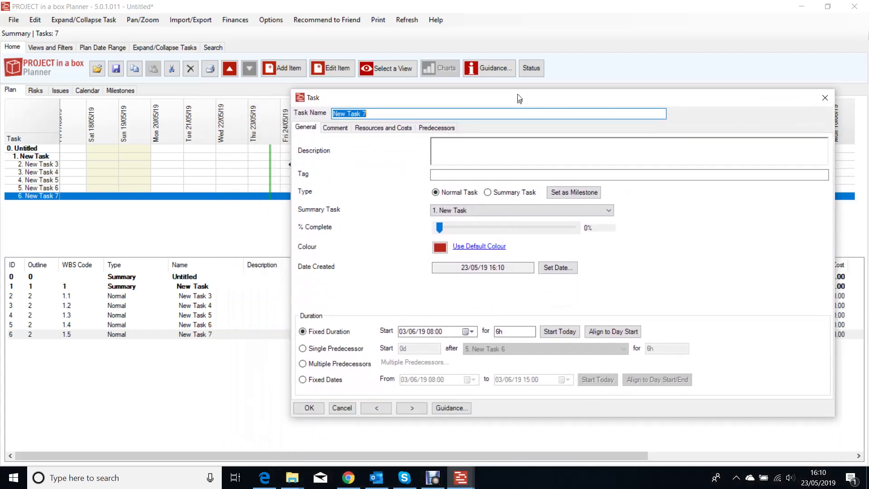
drag(516, 190, 520, 96)
click(303, 362)
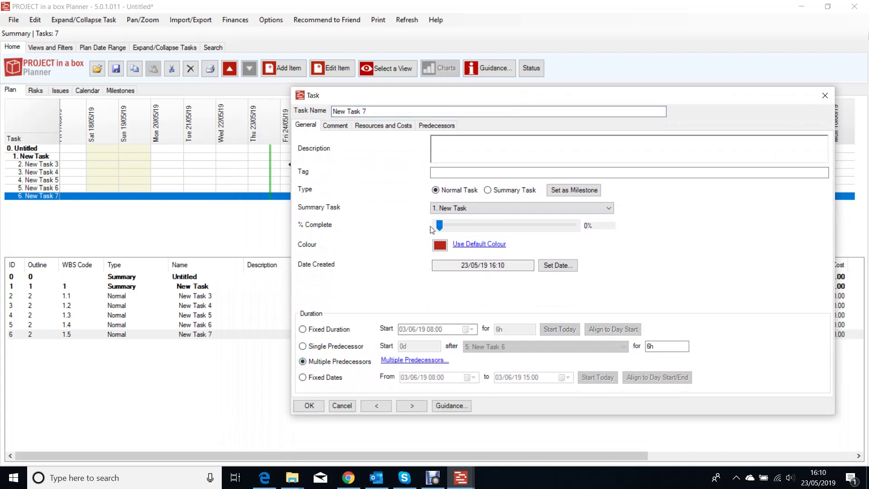
click(426, 361)
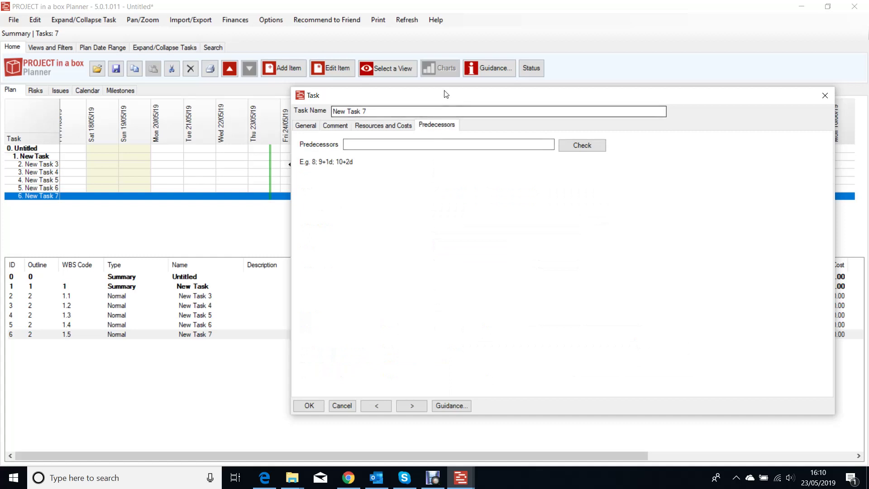
drag(443, 91, 617, 249)
Enter predecessors 2+3d;4 for New Task 7, validate them and save.
click(527, 299)
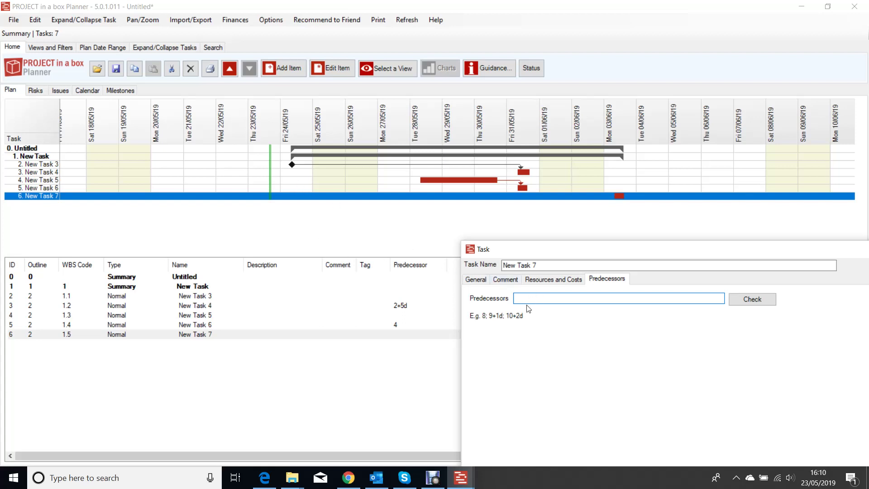
text(2+3d;)
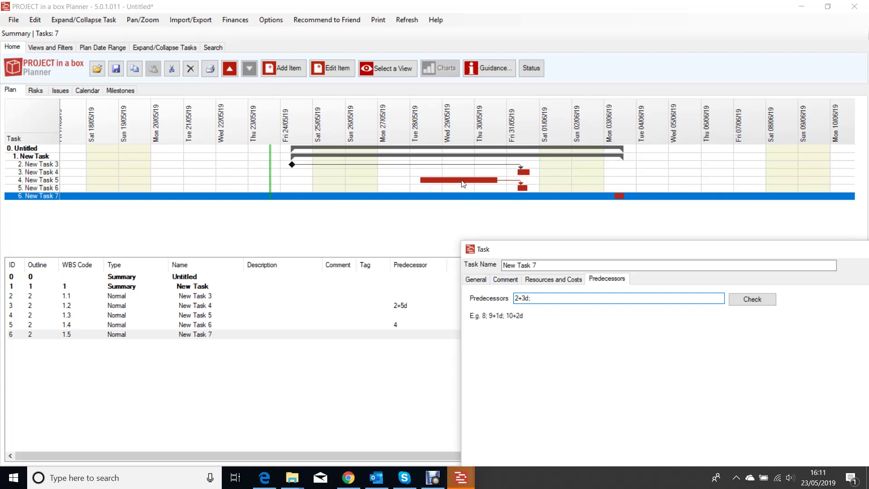
text(4)
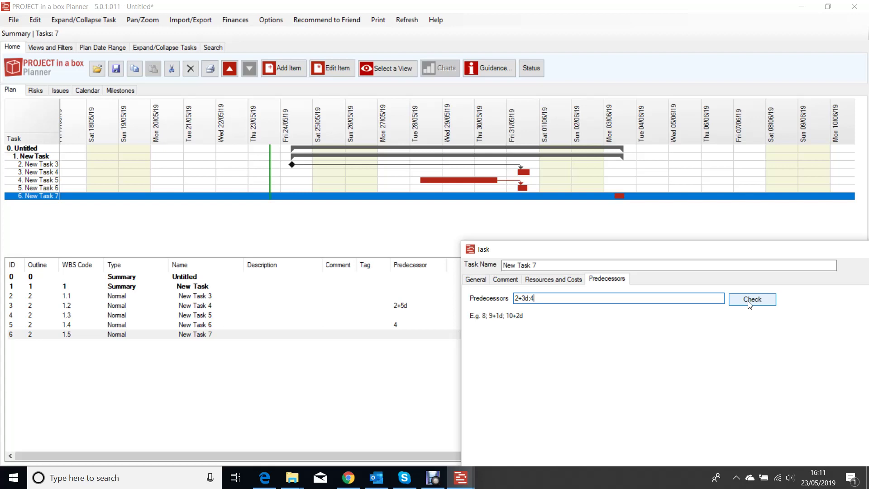
click(750, 305)
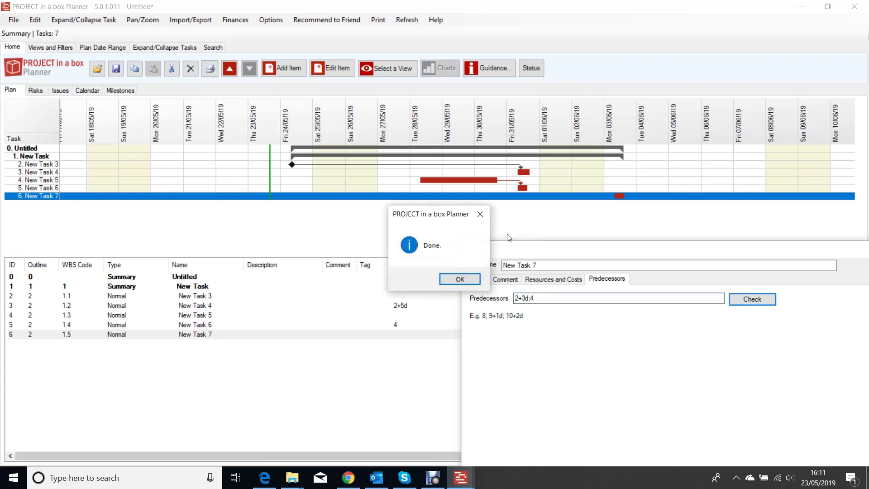
click(460, 279)
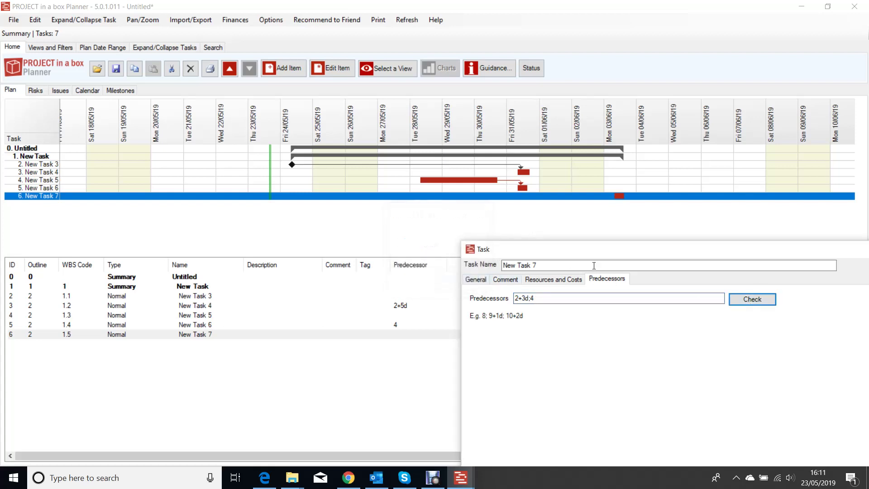
drag(631, 244, 461, 70)
click(336, 385)
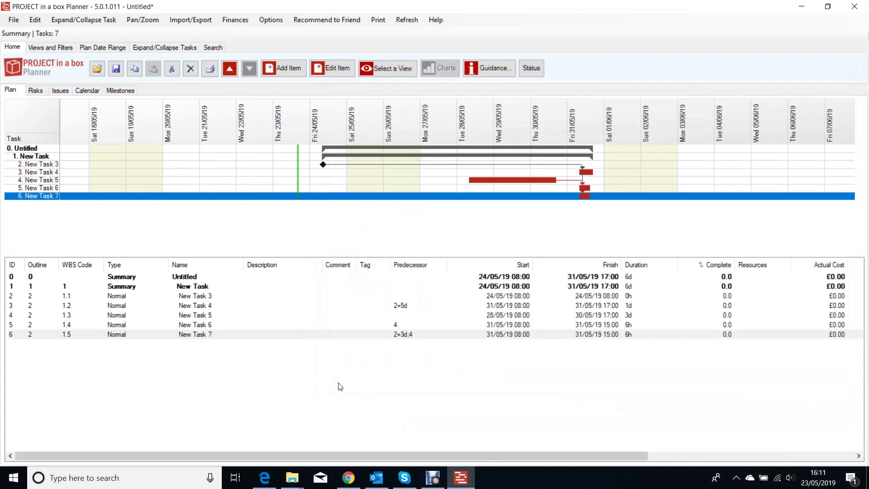
Change New Task 7's predecessors to 2+3d;4+3d.
double_click(583, 199)
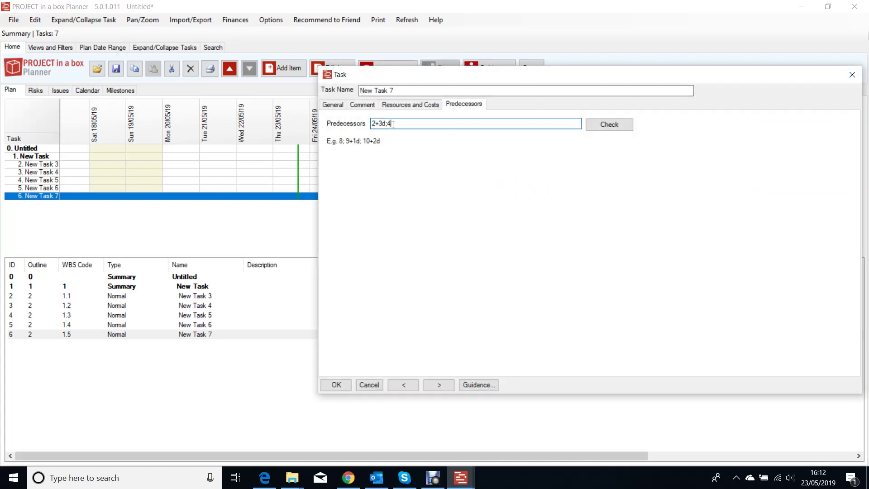
text(+3d)
click(336, 385)
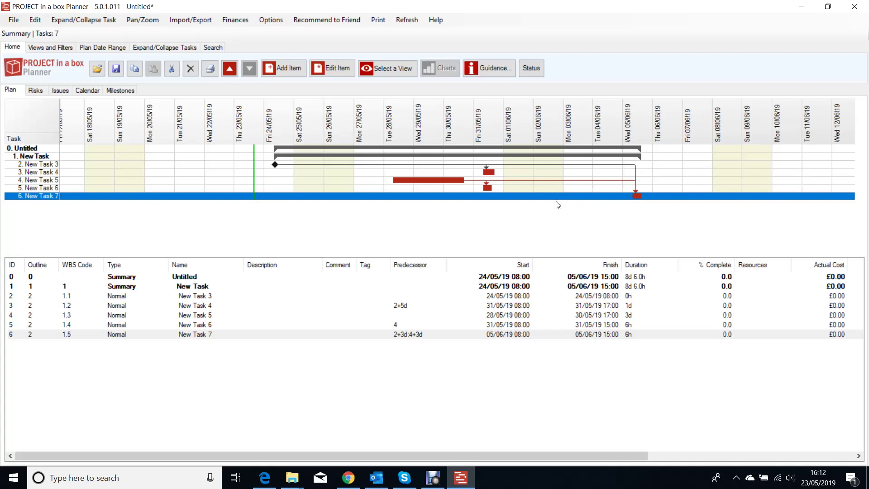
Set New Task 6's duration to 10d so it ends on 13/06/19.
click(488, 186)
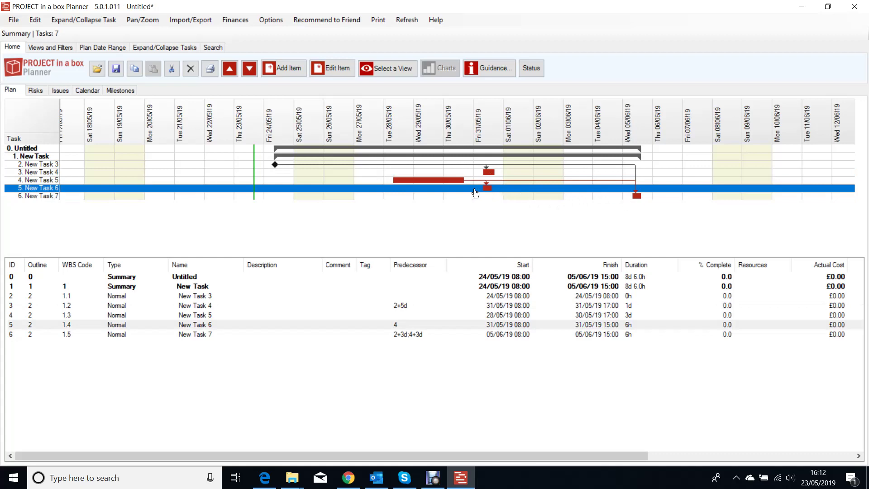
double_click(493, 193)
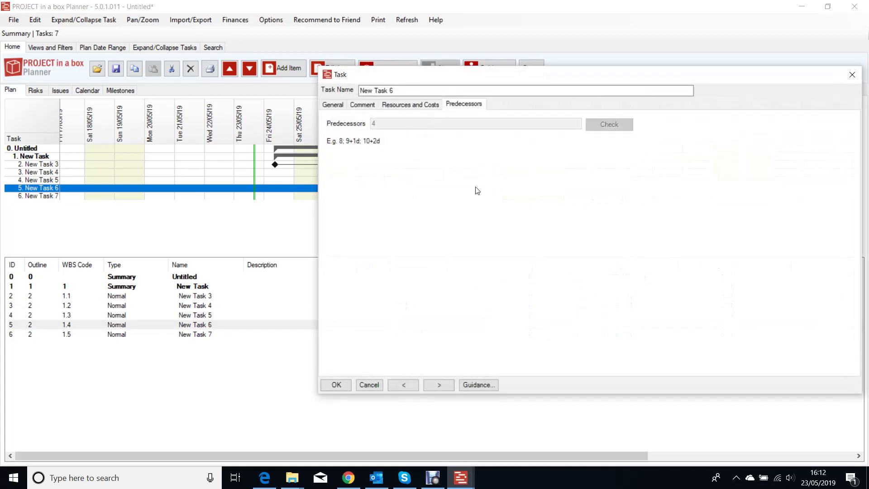
click(333, 104)
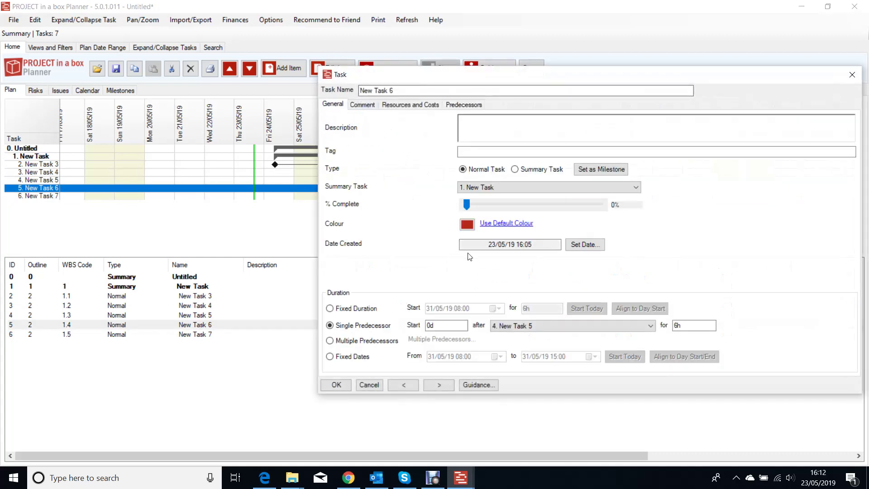
click(430, 326)
text(1)
key(BackSpace)
click(674, 325)
text(10d)
click(336, 385)
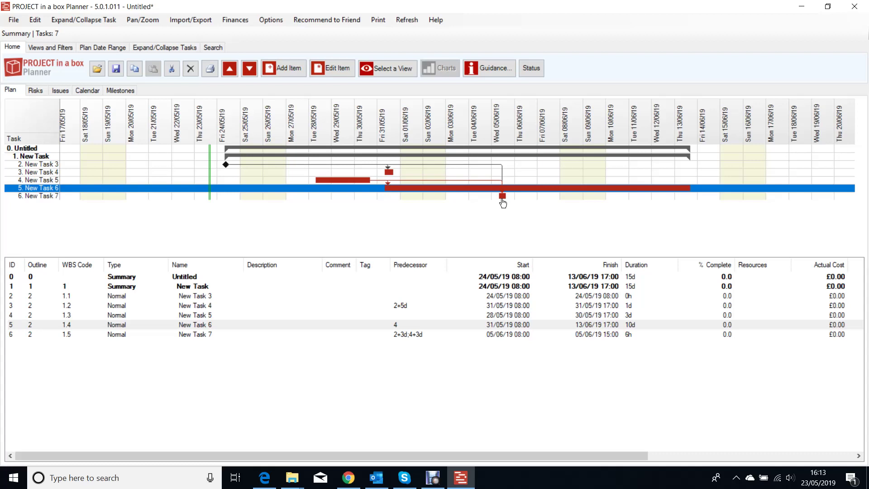
Add New Task 8 as a standalone top-level 10-day task with no parent summary.
click(414, 222)
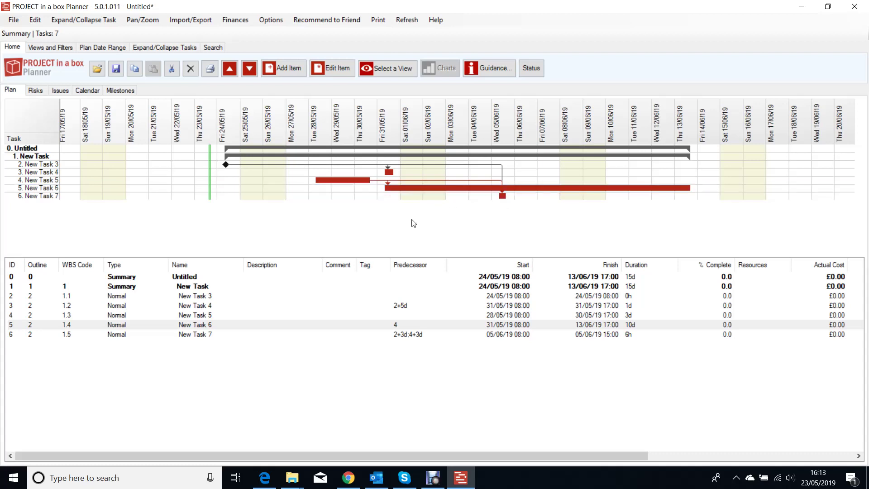
click(286, 68)
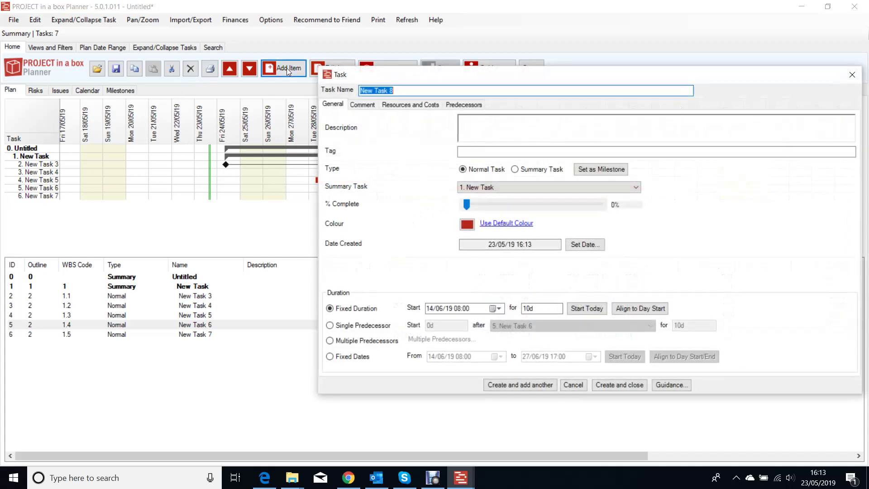
click(588, 187)
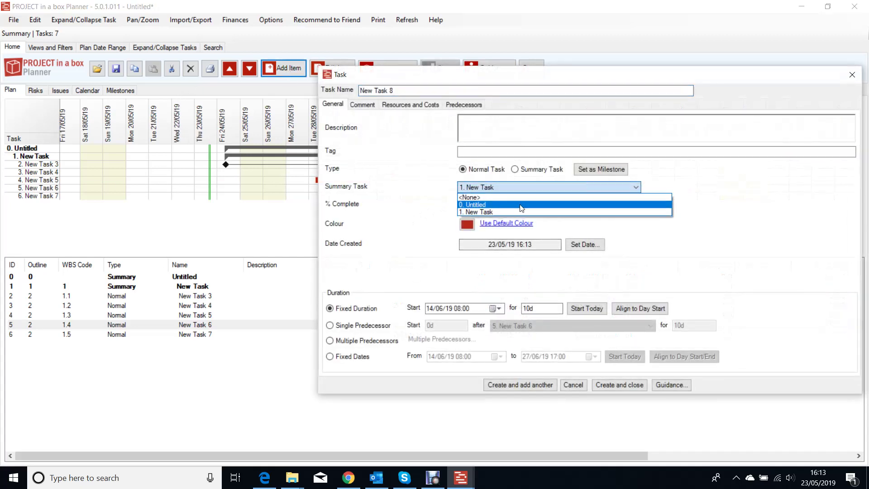
click(482, 198)
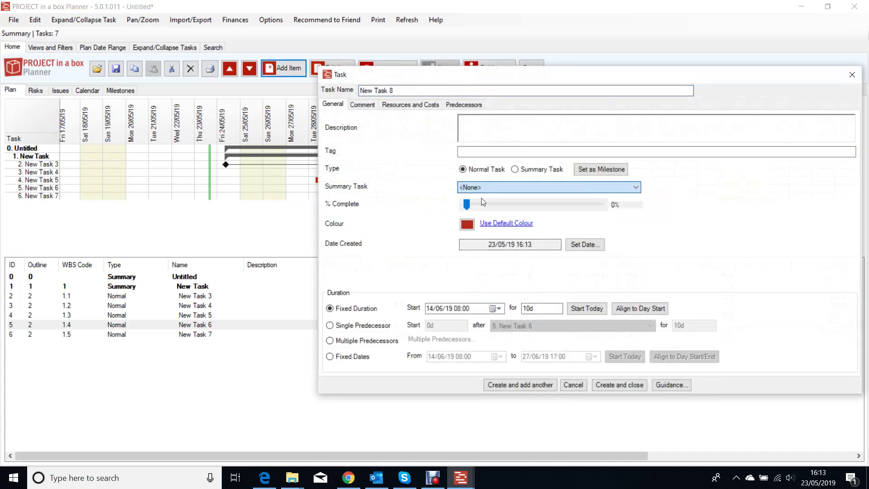
click(625, 388)
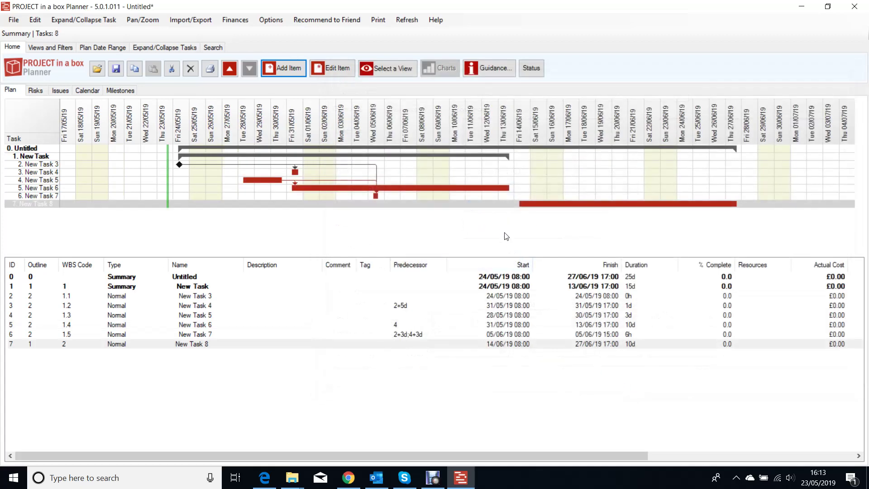
click(580, 205)
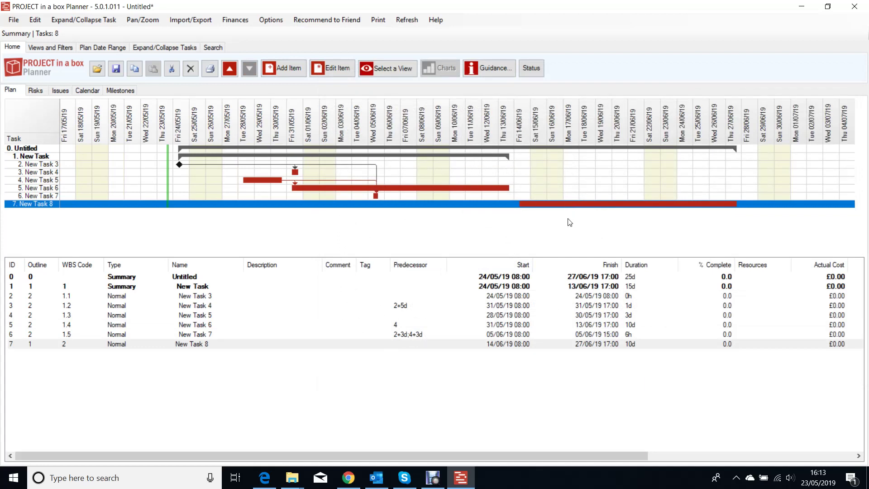
Make New Task 8 a zero-duration milestone on 14/06/19.
double_click(578, 208)
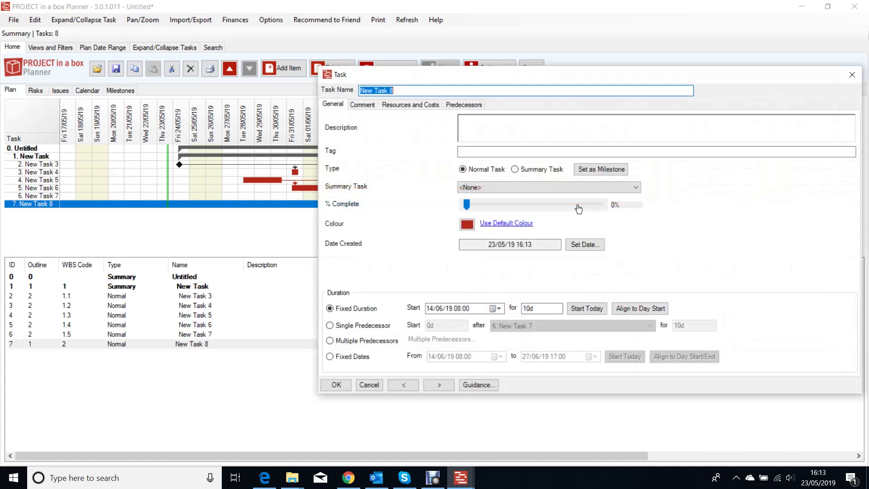
click(602, 173)
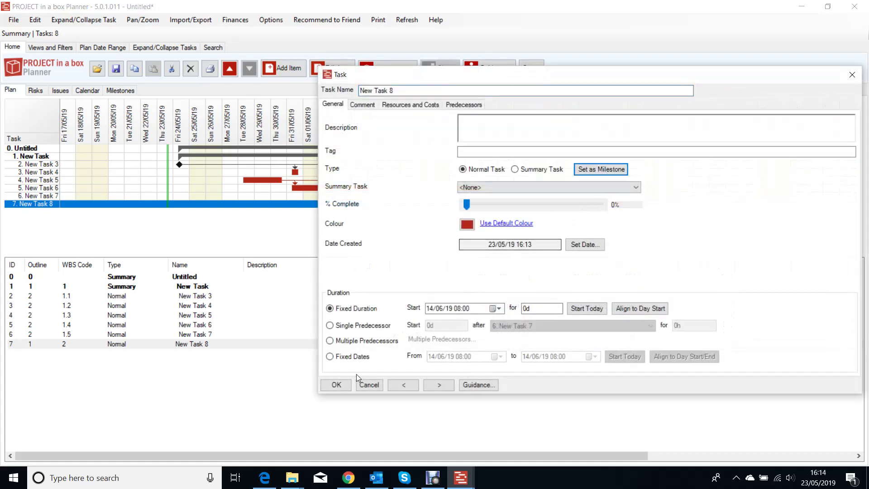
click(336, 385)
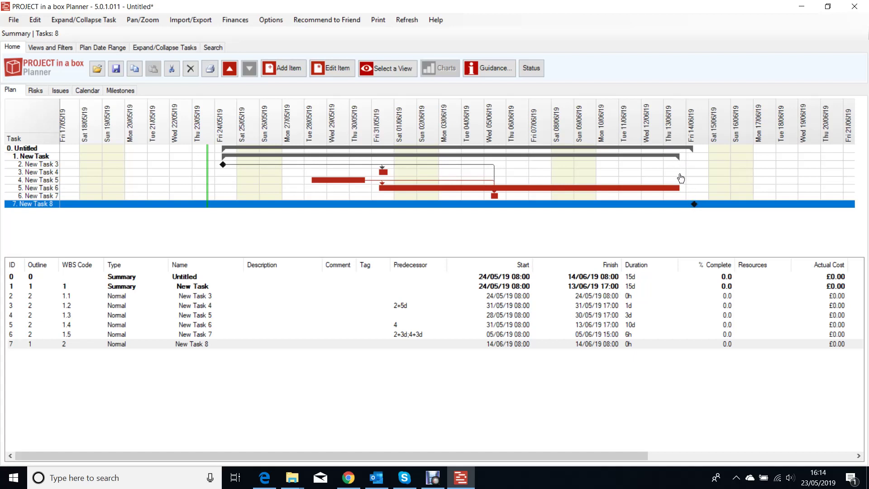
Give New Task 8 '1. New Task' as its single predecessor, moving it to 13/06/19.
double_click(694, 205)
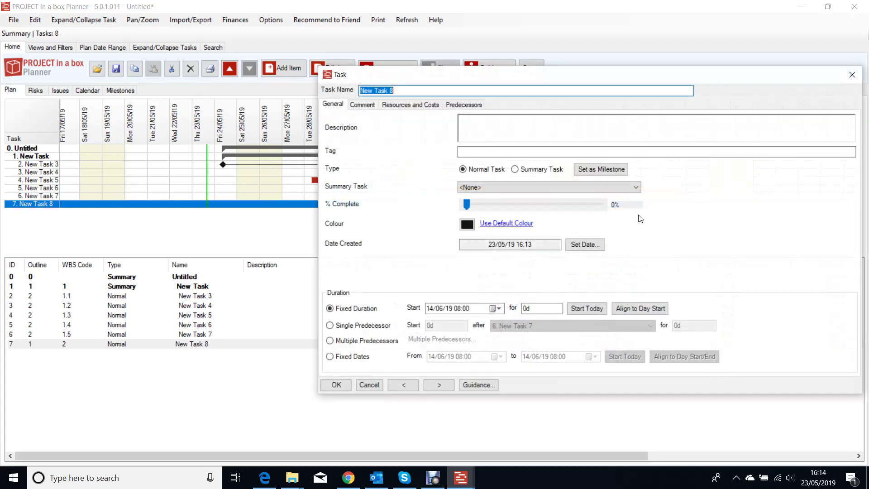
click(345, 326)
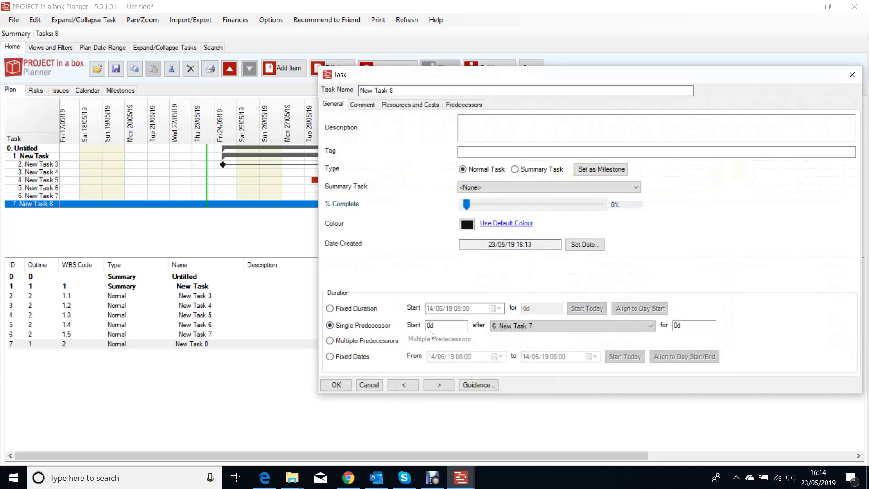
click(651, 326)
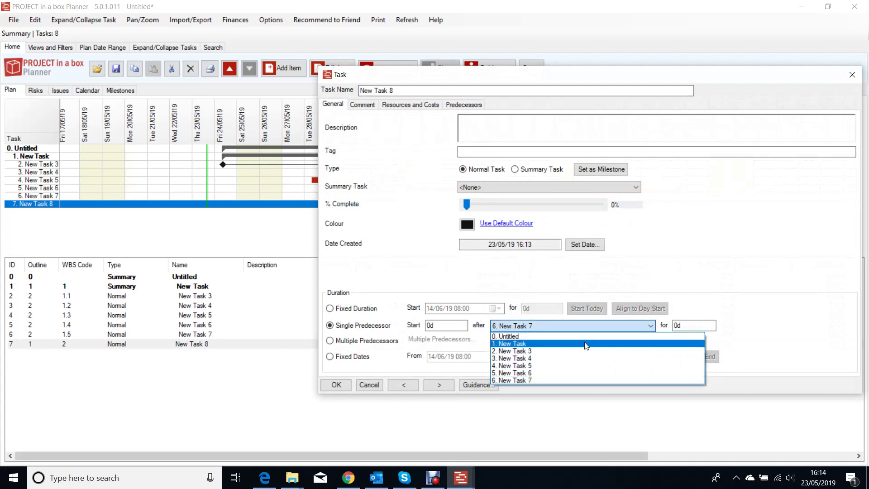
click(514, 345)
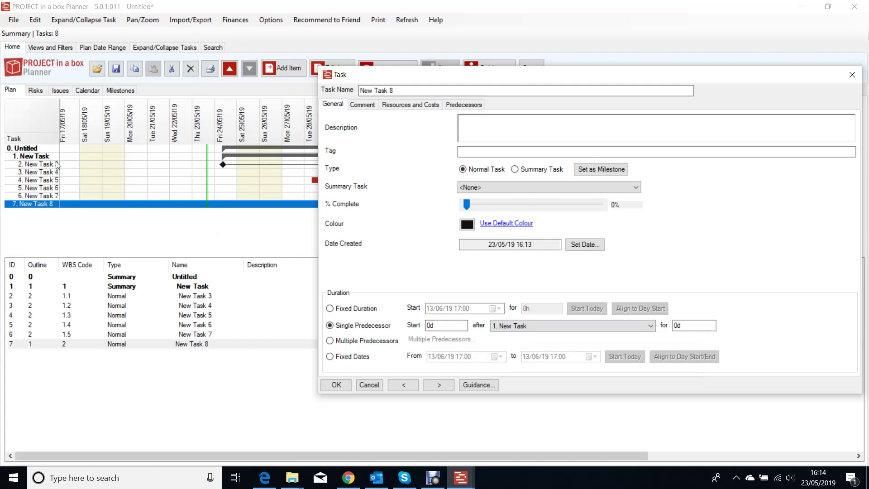
click(336, 385)
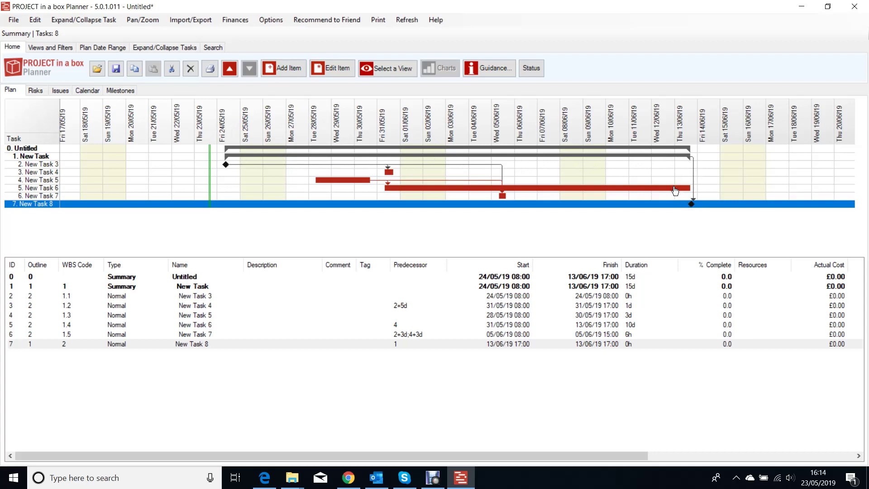
Change New Task 6's duration from 10d to 20d.
double_click(661, 191)
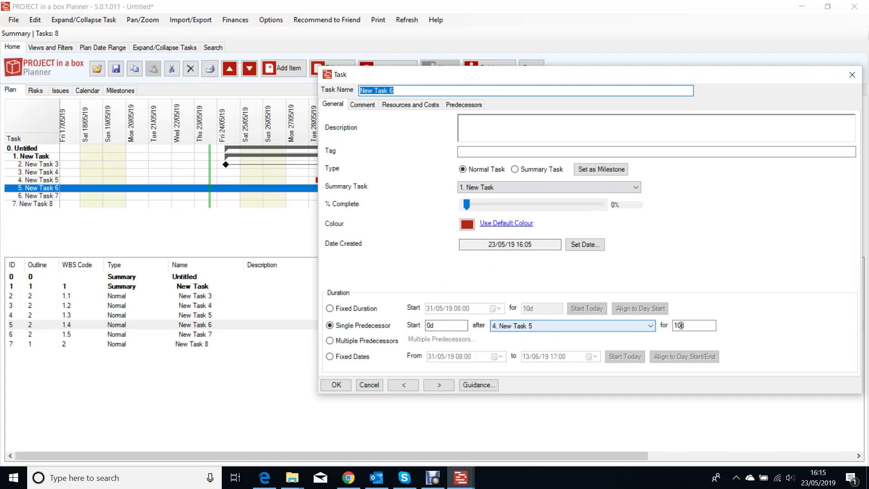
click(676, 326)
key(BackSpace)
text(2)
click(343, 385)
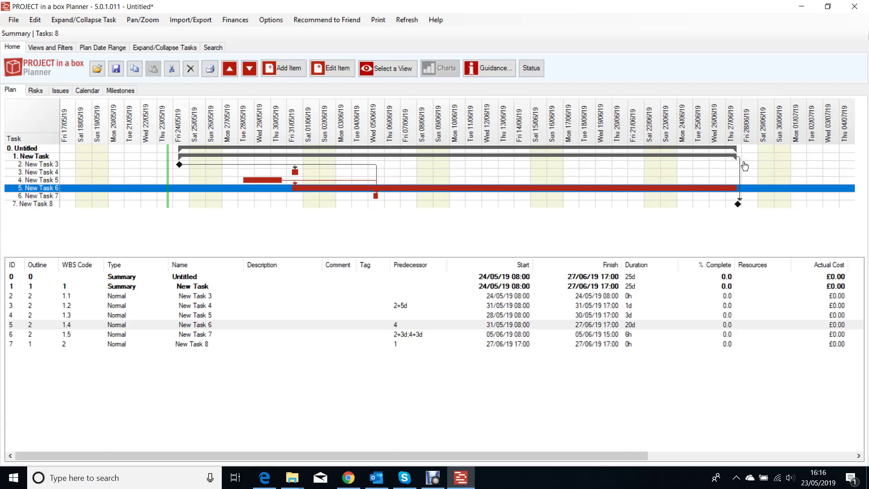
click(223, 156)
Copy the New Task summary group and paste it four times.
right_click(224, 154)
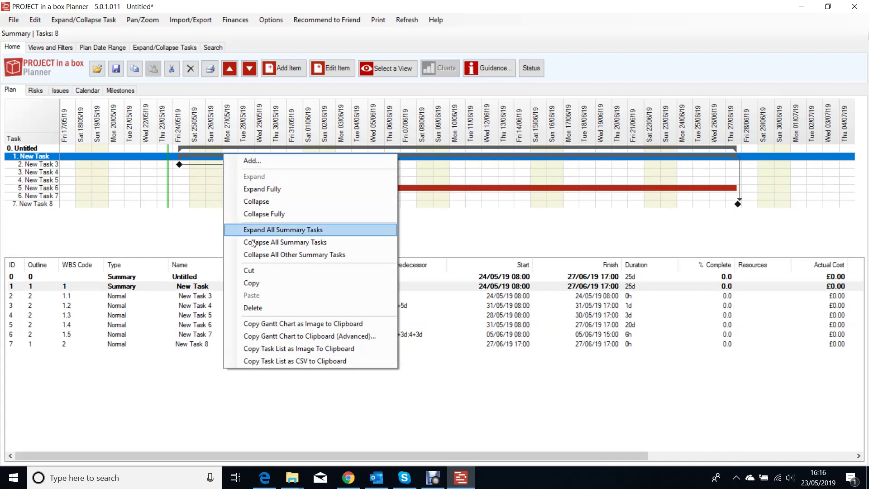
click(256, 284)
right_click(226, 245)
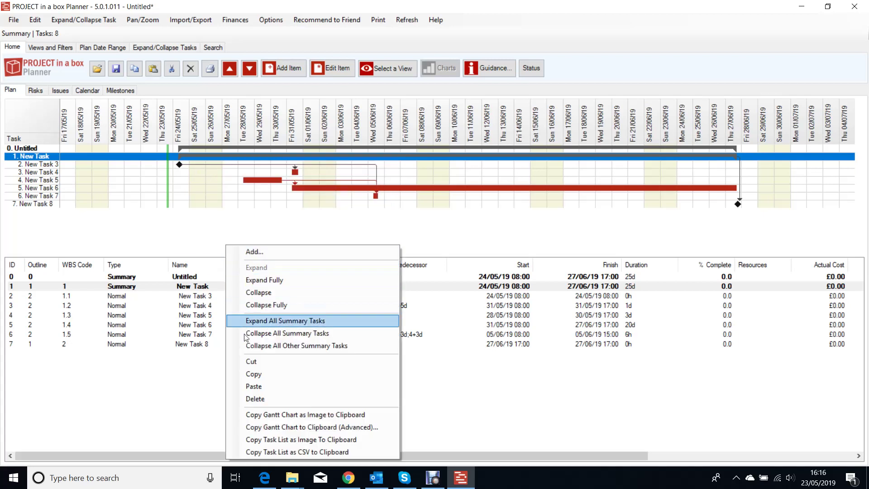
click(253, 388)
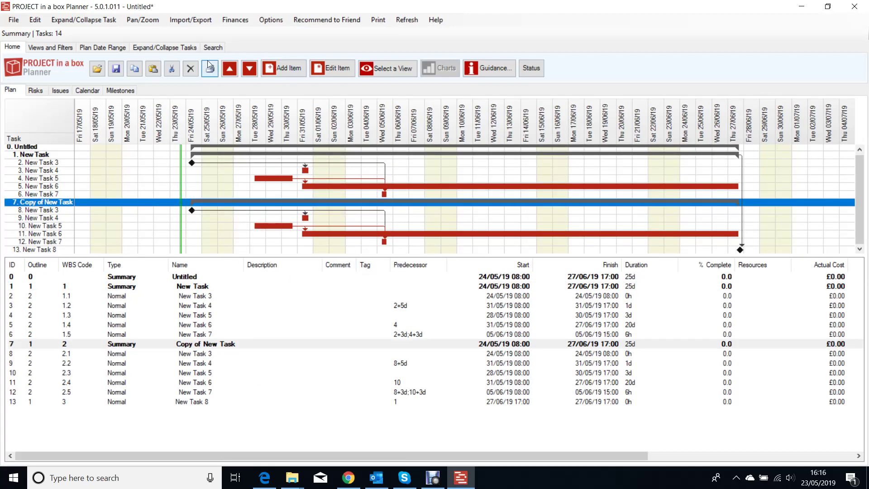
click(153, 68)
click(153, 69)
click(153, 68)
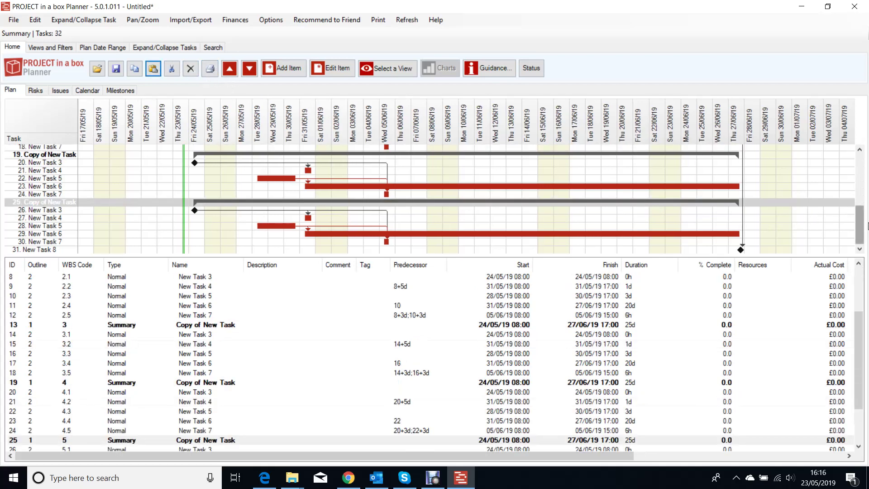
drag(862, 230, 859, 181)
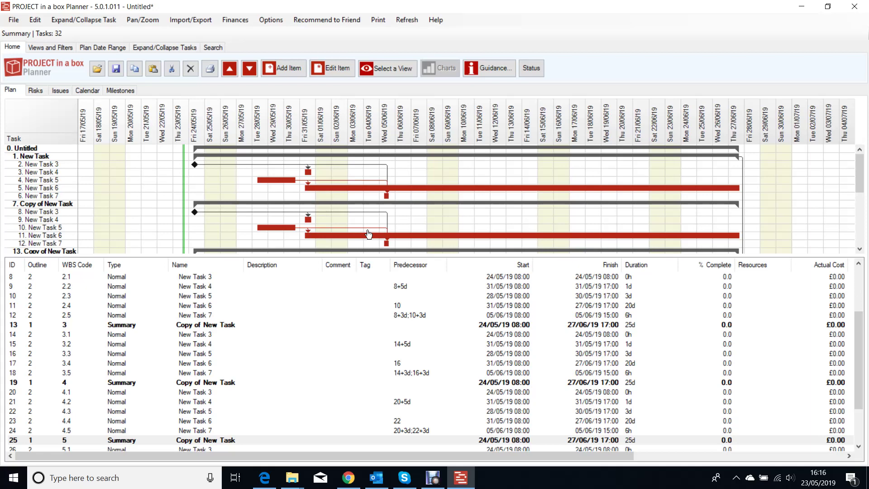
Enlarge the Gantt rows area and switch New Task 8 to multiple predecessors.
scroll(370, 224, down, 5)
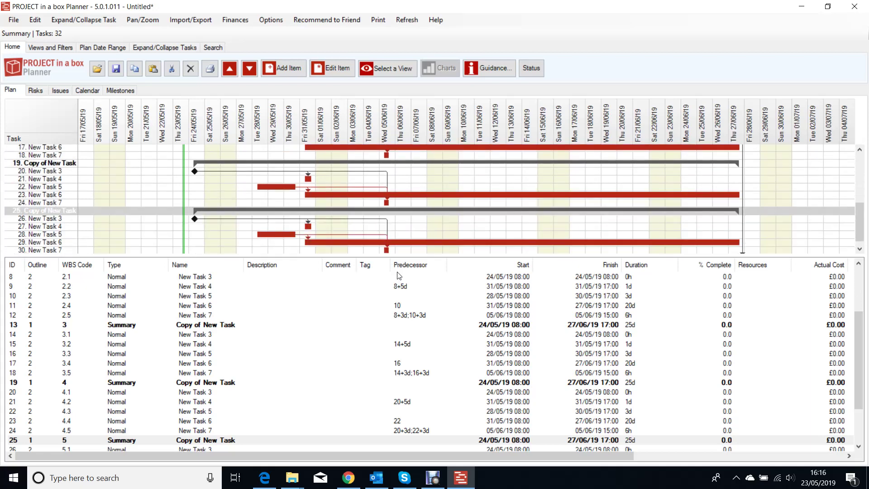
drag(401, 255, 402, 270)
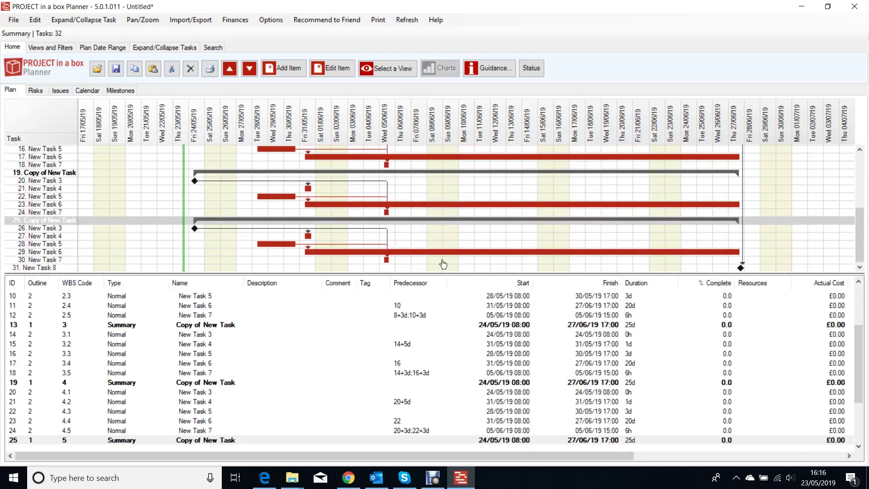
click(743, 270)
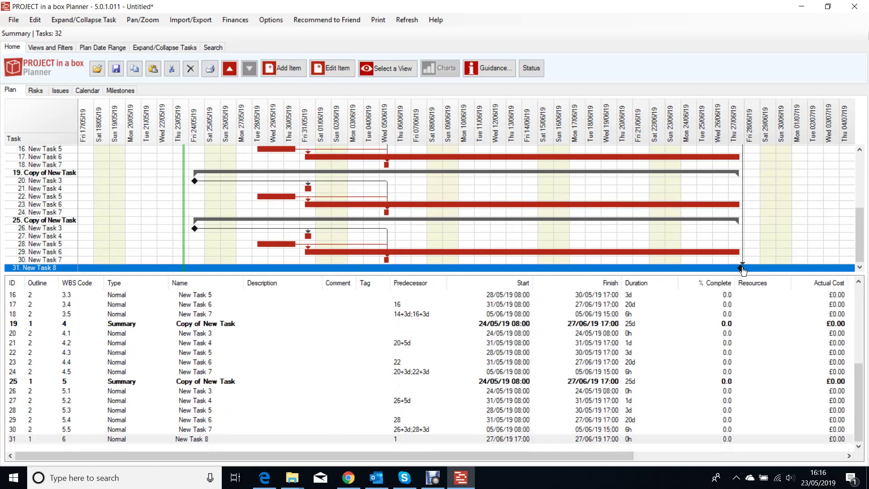
double_click(743, 270)
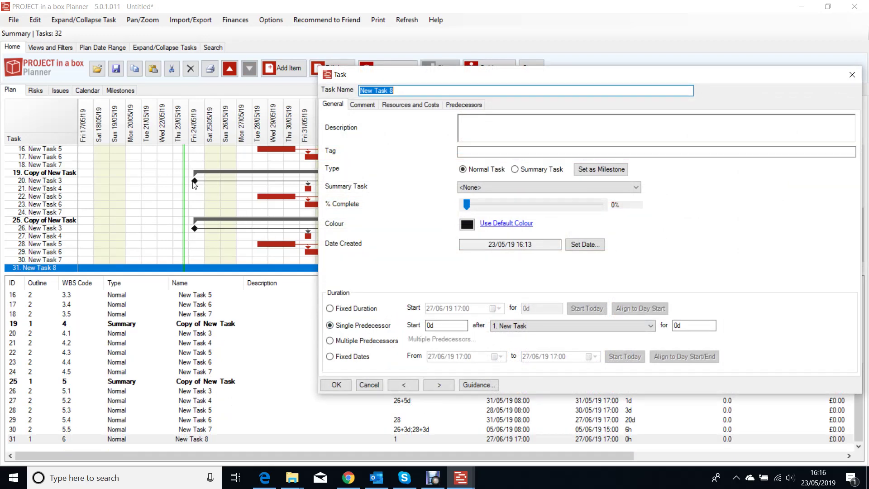
click(330, 343)
click(439, 340)
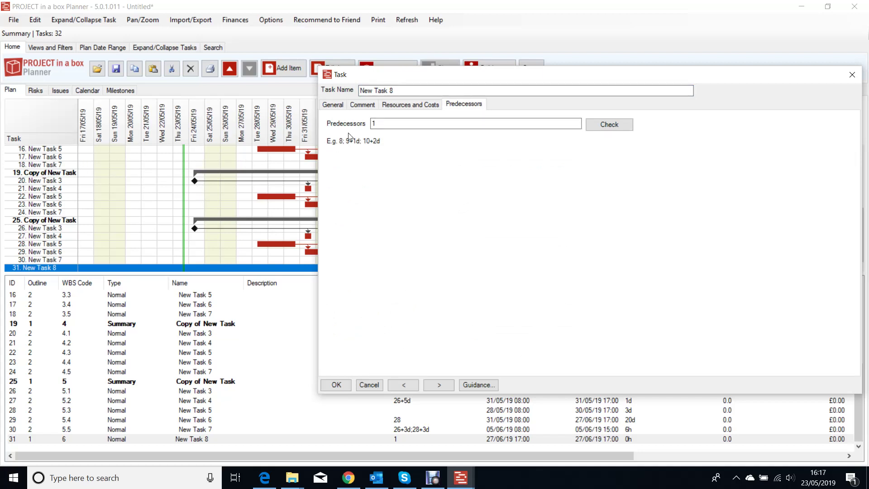
Append ;19+5d;25 to New Task 8's predecessors, giving 1;19+5d;25.
click(377, 123)
text(;19+5d)
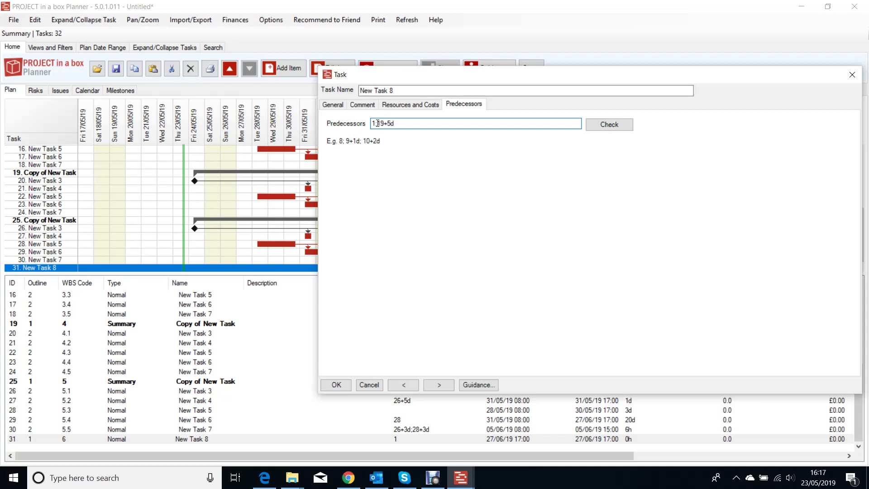
text(;25)
click(336, 386)
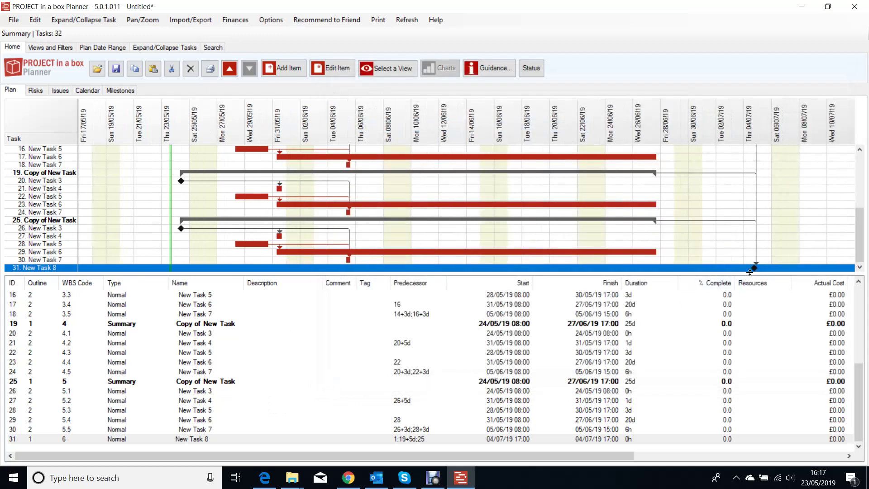
scroll(755, 266, up, 5)
scroll(771, 238, down, 2)
scroll(714, 240, up, 2)
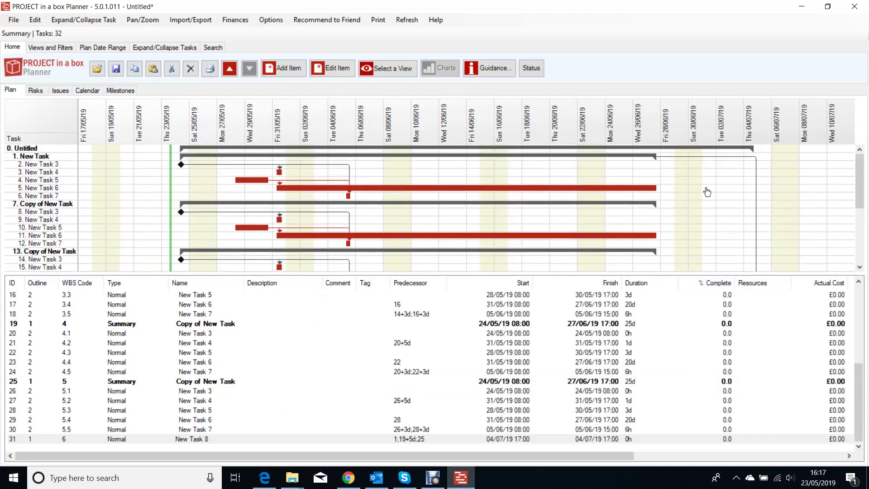
scroll(698, 248, down, 5)
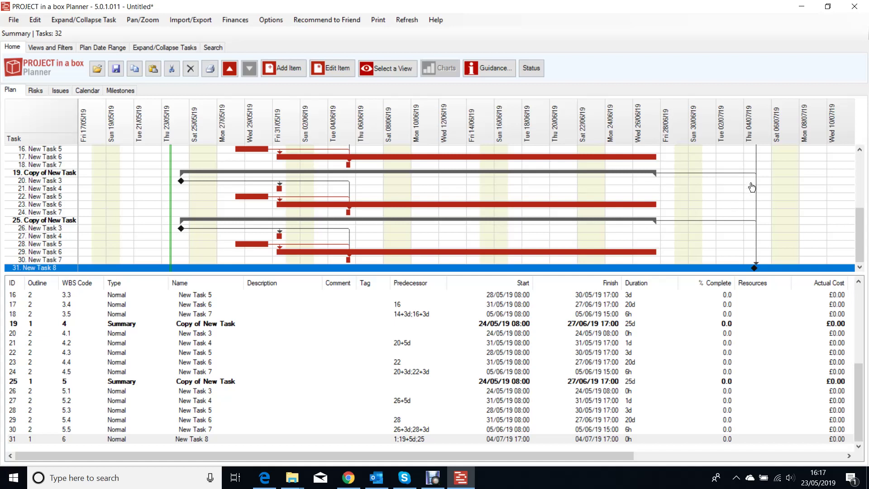
scroll(753, 207, up, 5)
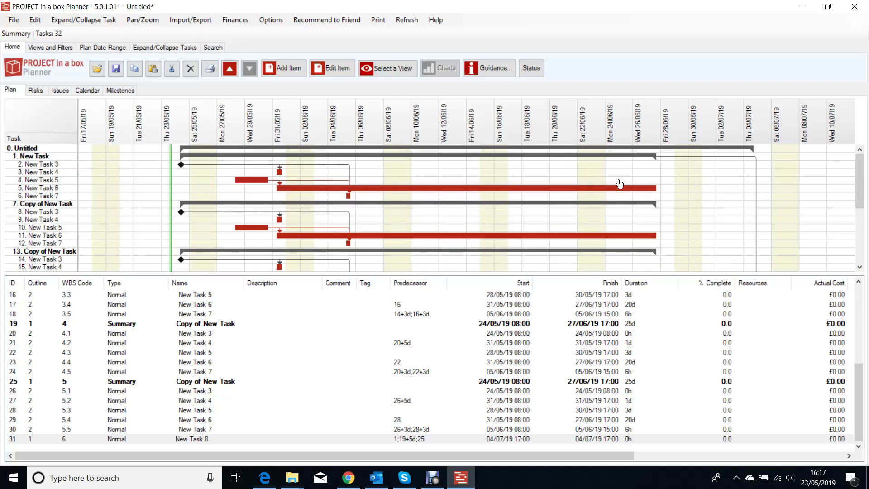
Set the bar colour of New Task 5 in the first group to pink.
click(245, 182)
double_click(244, 182)
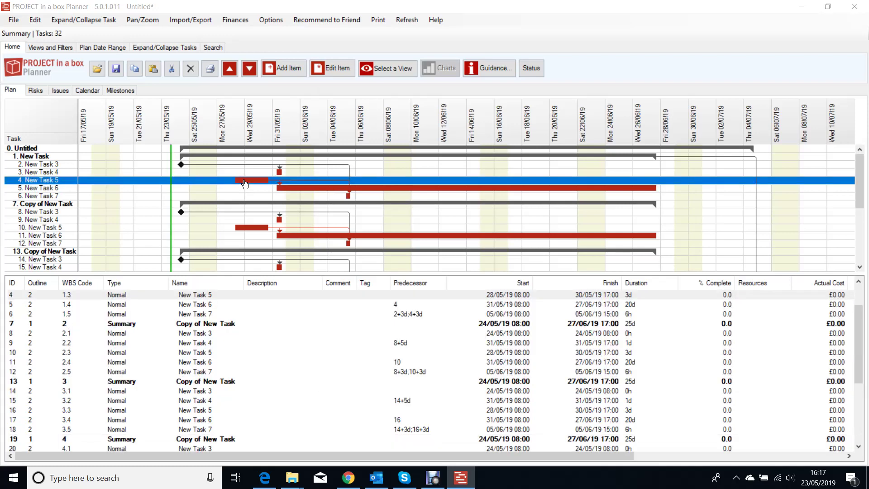
click(333, 105)
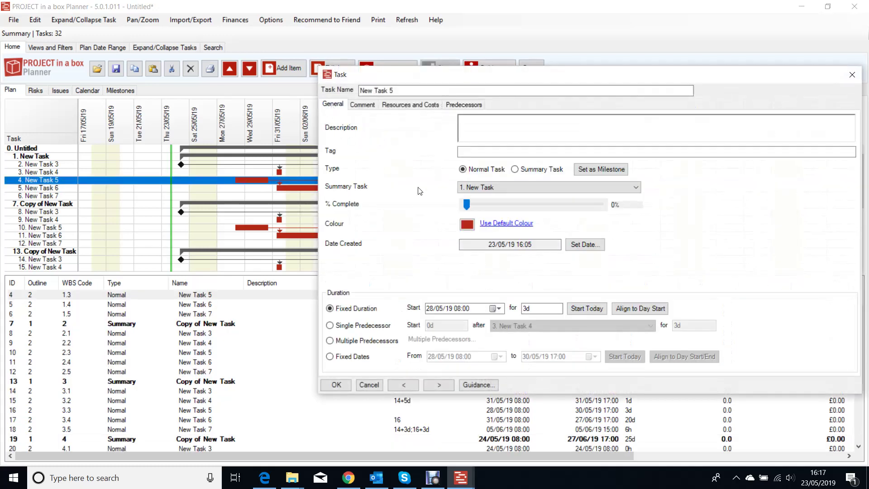
click(468, 225)
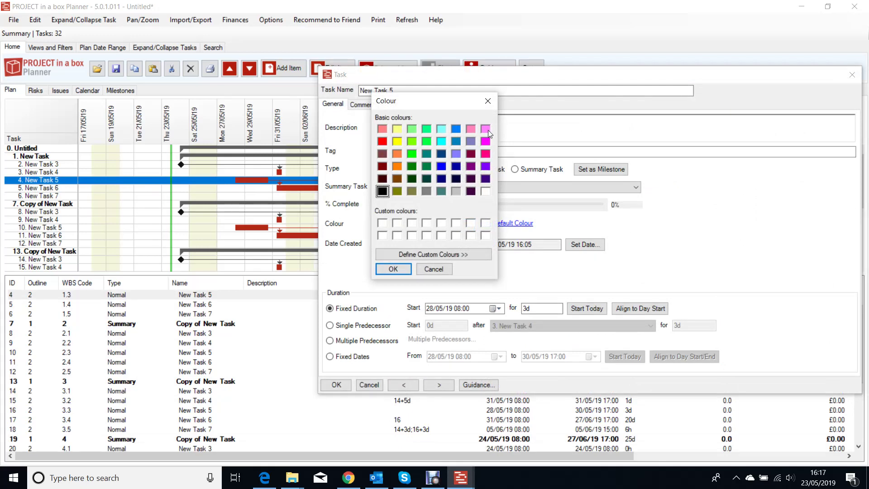
click(486, 129)
click(396, 269)
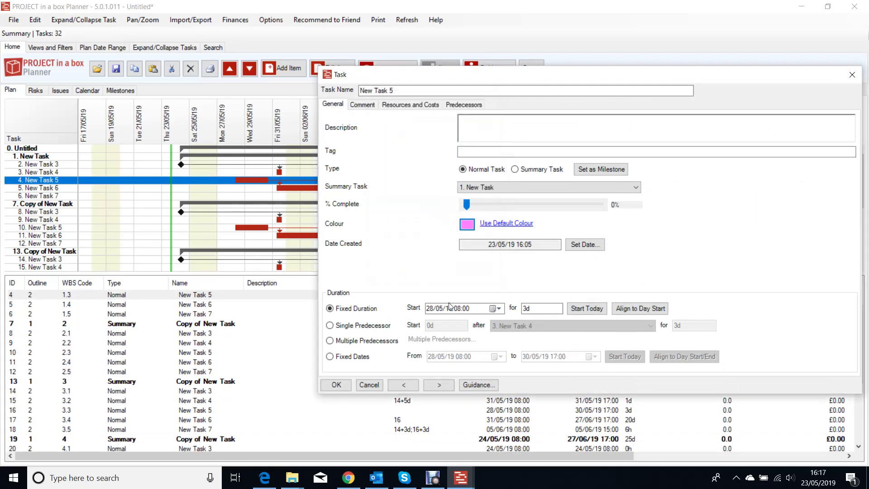
click(333, 384)
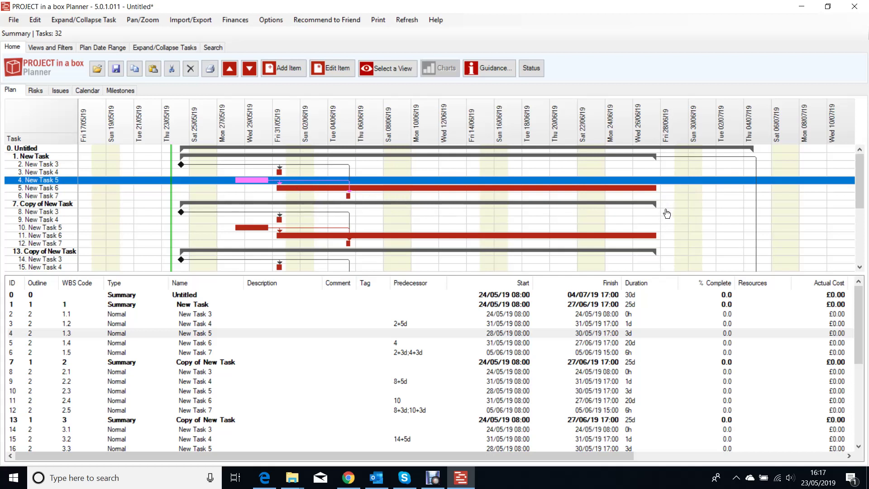
scroll(673, 211, down, 5)
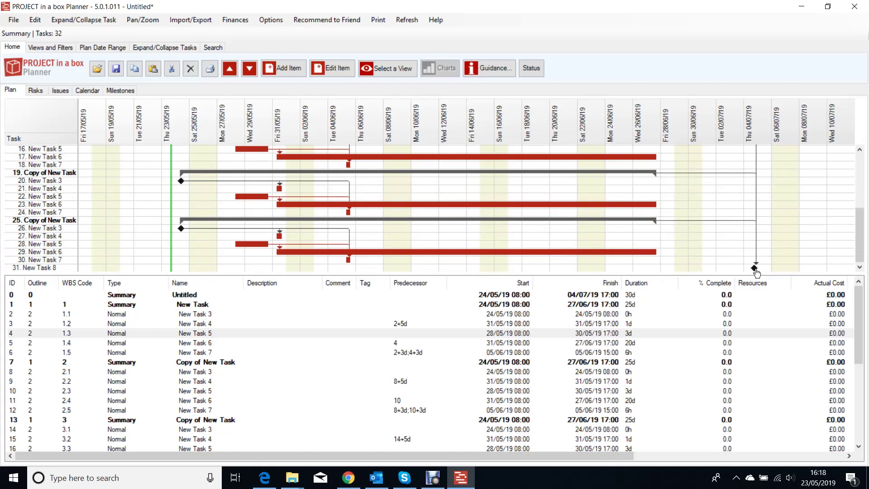
scroll(757, 272, up, 3)
scroll(757, 272, up, 3)
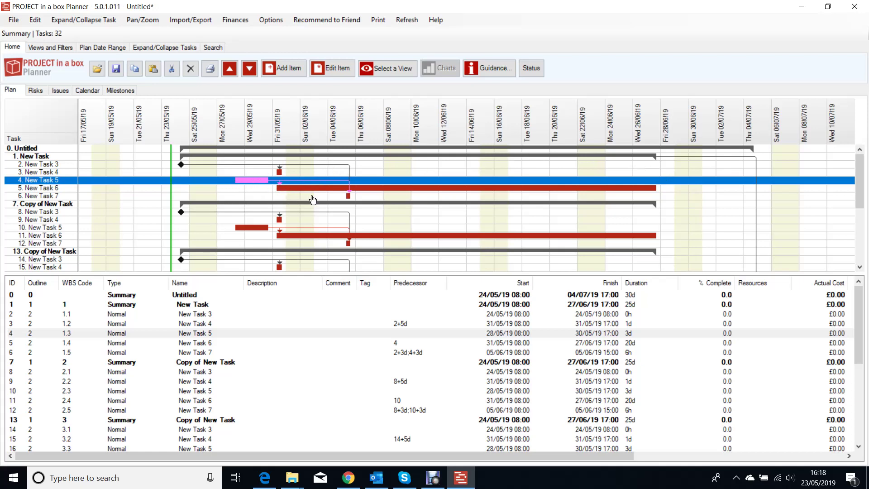
Replace predecessor 1 with 4 in New Task 8's list, keeping 19+5d and 25.
scroll(313, 200, down, 5)
click(755, 268)
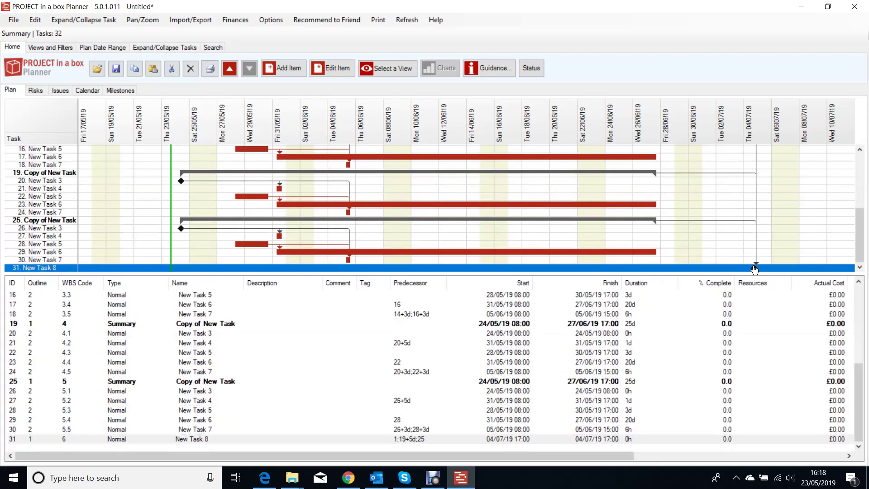
double_click(755, 268)
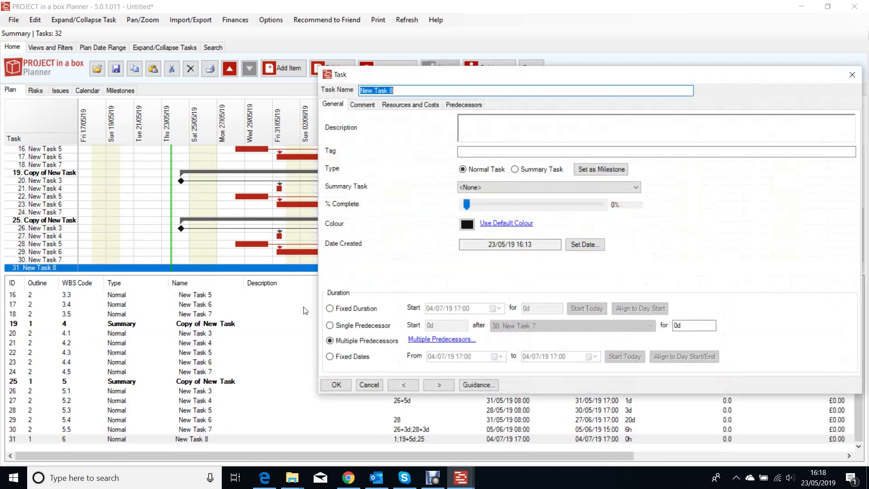
click(417, 105)
click(464, 105)
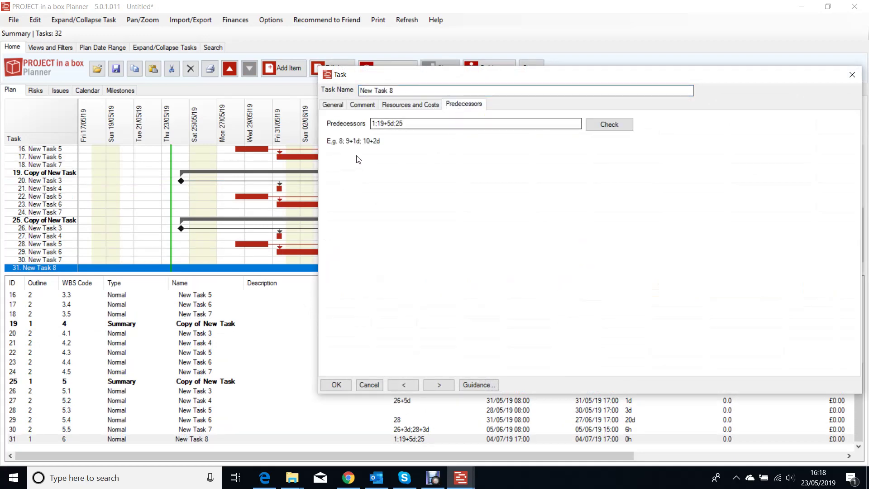
click(374, 123)
key(BackSpace)
text(4)
click(334, 386)
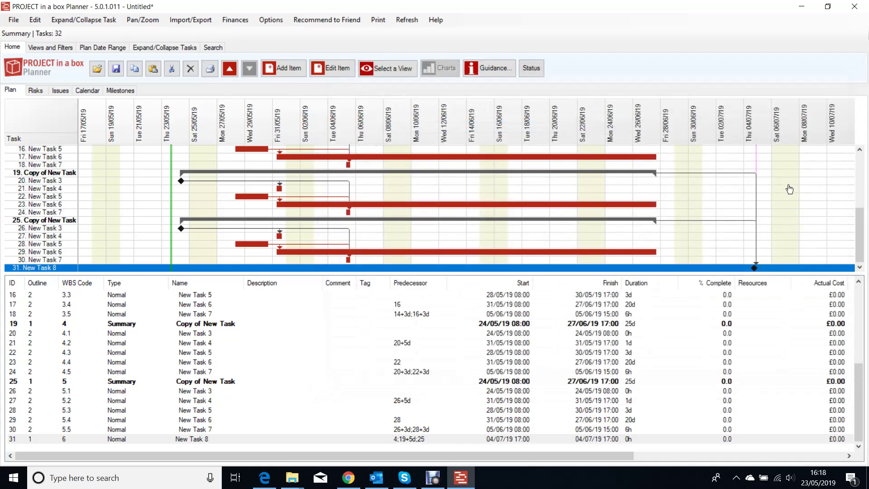
Scroll through the plan to review the New Task 8 milestone at 04/07/19.
scroll(765, 222, up, 5)
scroll(753, 195, down, 5)
scroll(498, 172, up, 5)
scroll(702, 199, down, 5)
scroll(609, 214, up, 3)
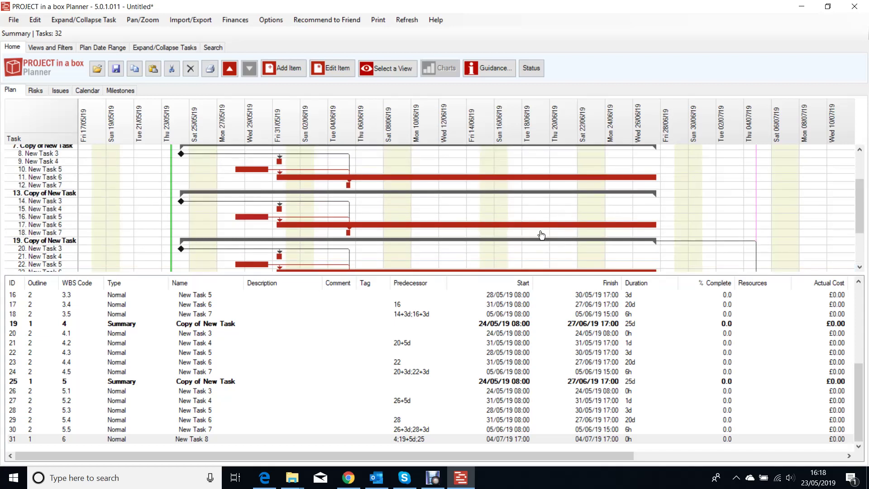
scroll(541, 235, up, 3)
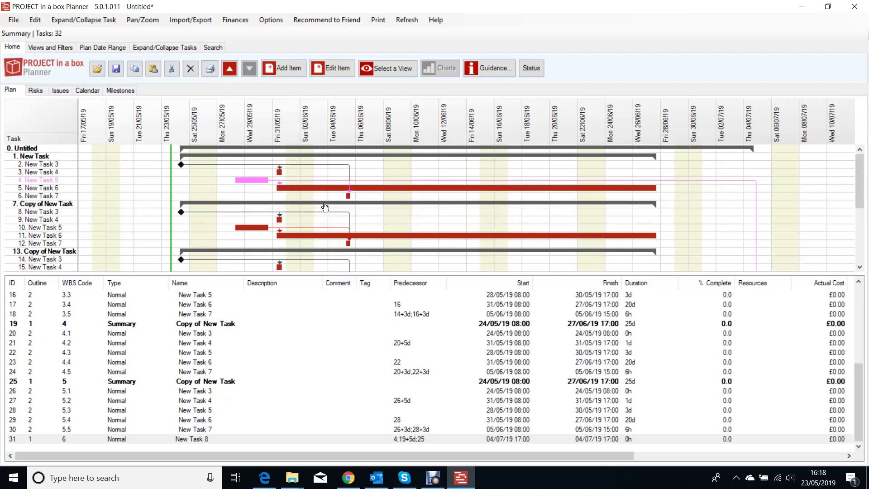
scroll(640, 196, down, 5)
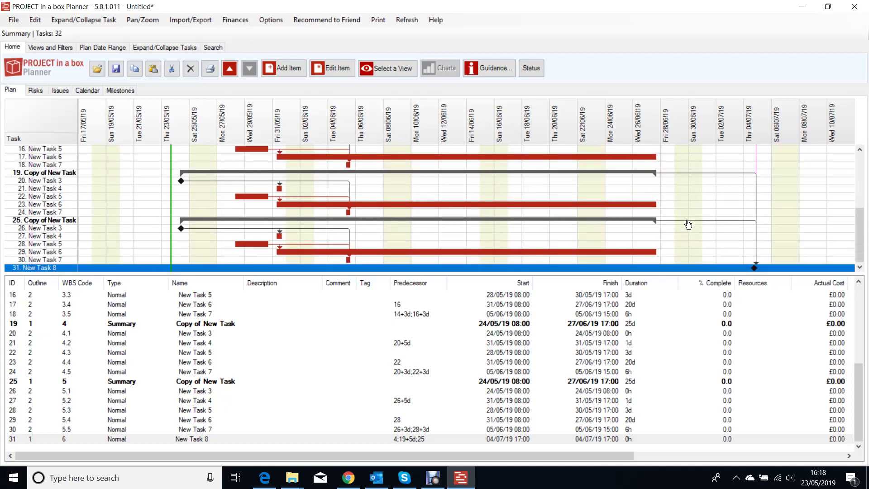